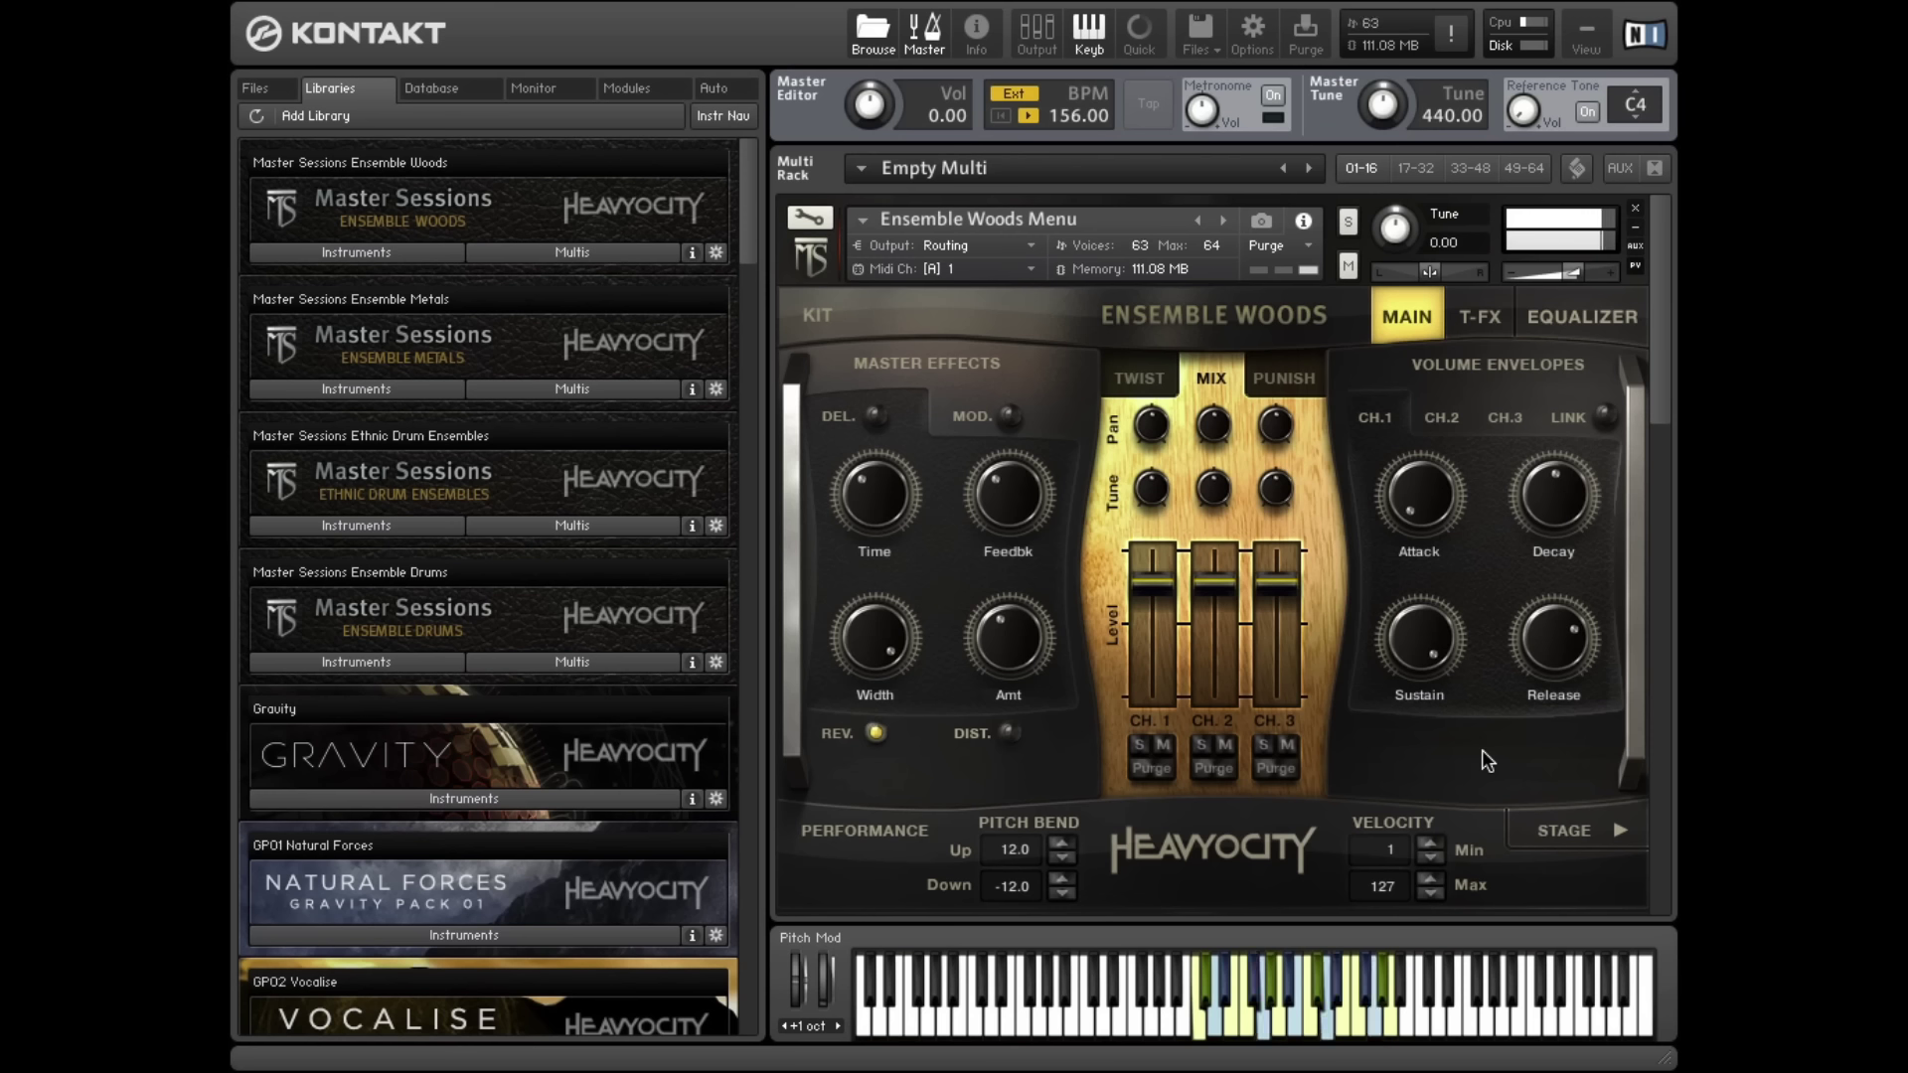
Step: Browse Ensemble Woods Kits via Individual Ensembles to the Menus folder holding both Menu files
click(332, 253)
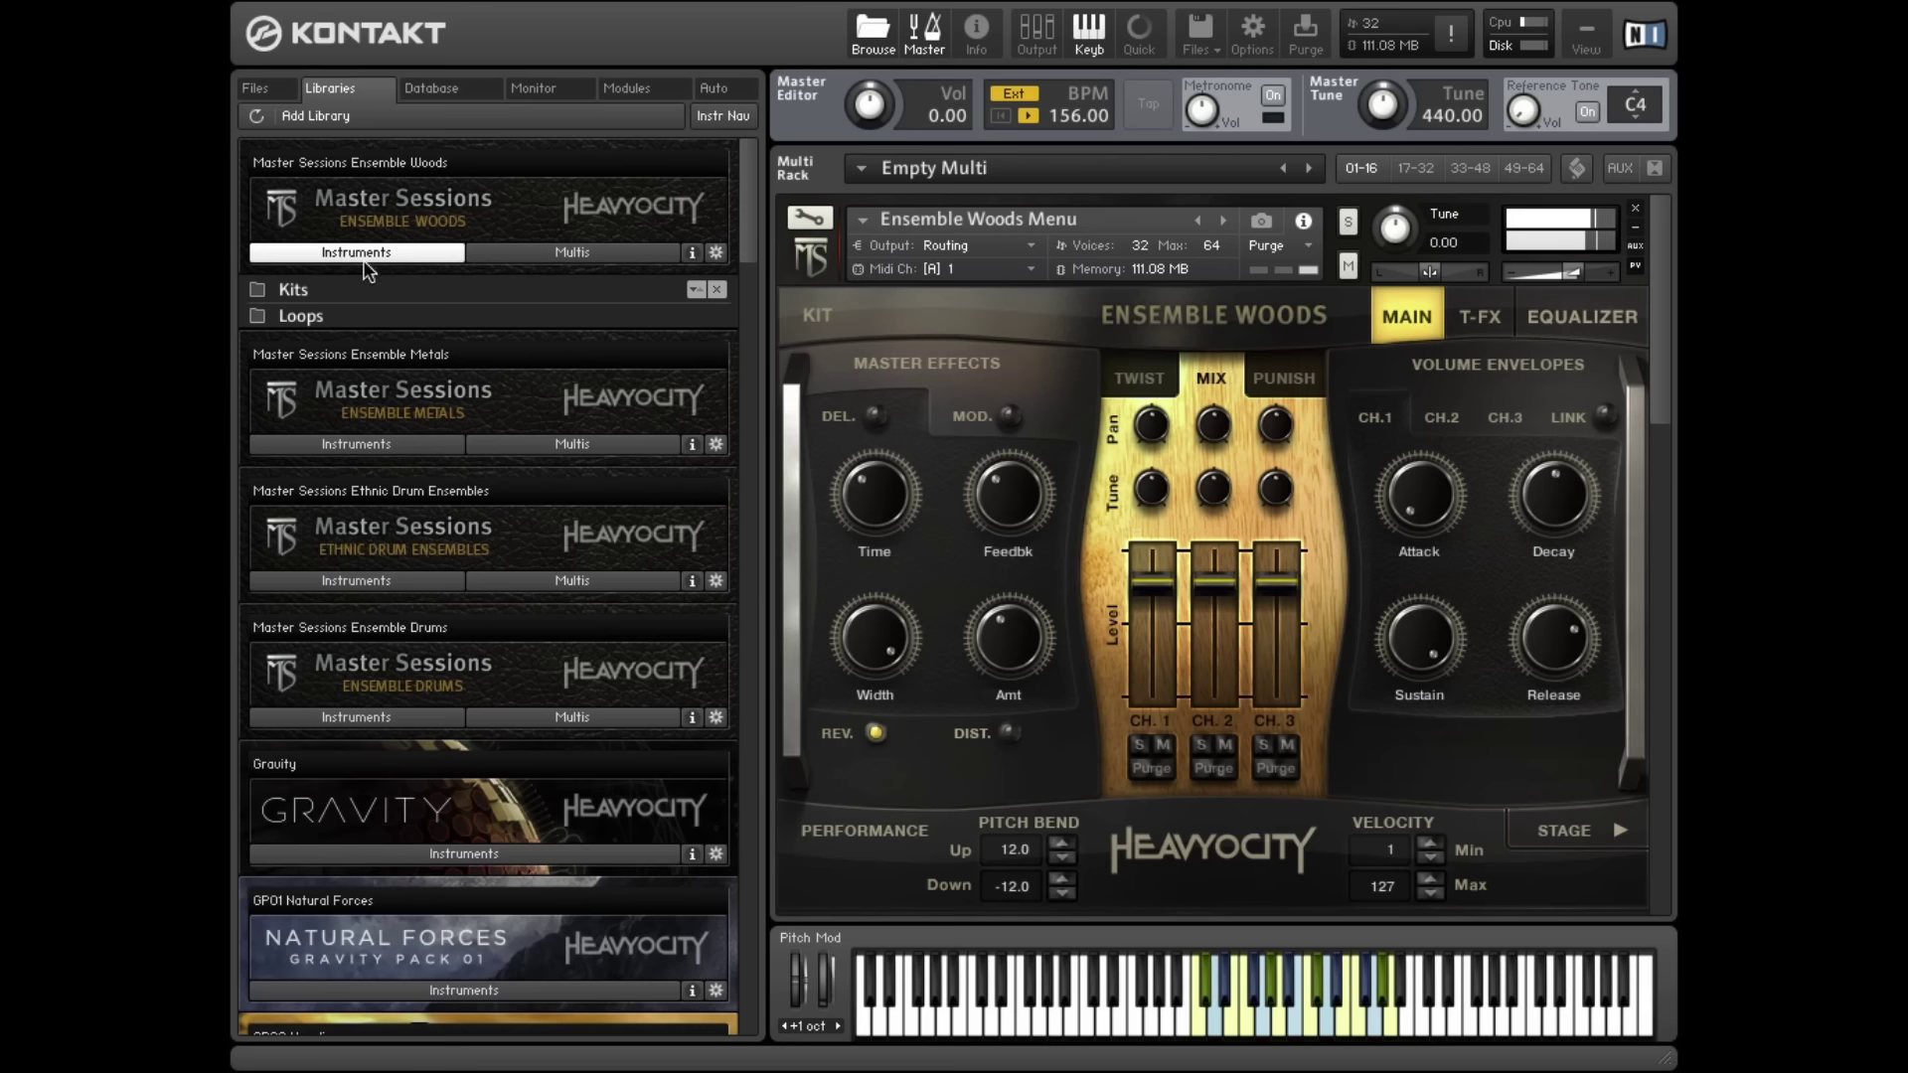
double_click(421, 286)
click(417, 344)
double_click(417, 344)
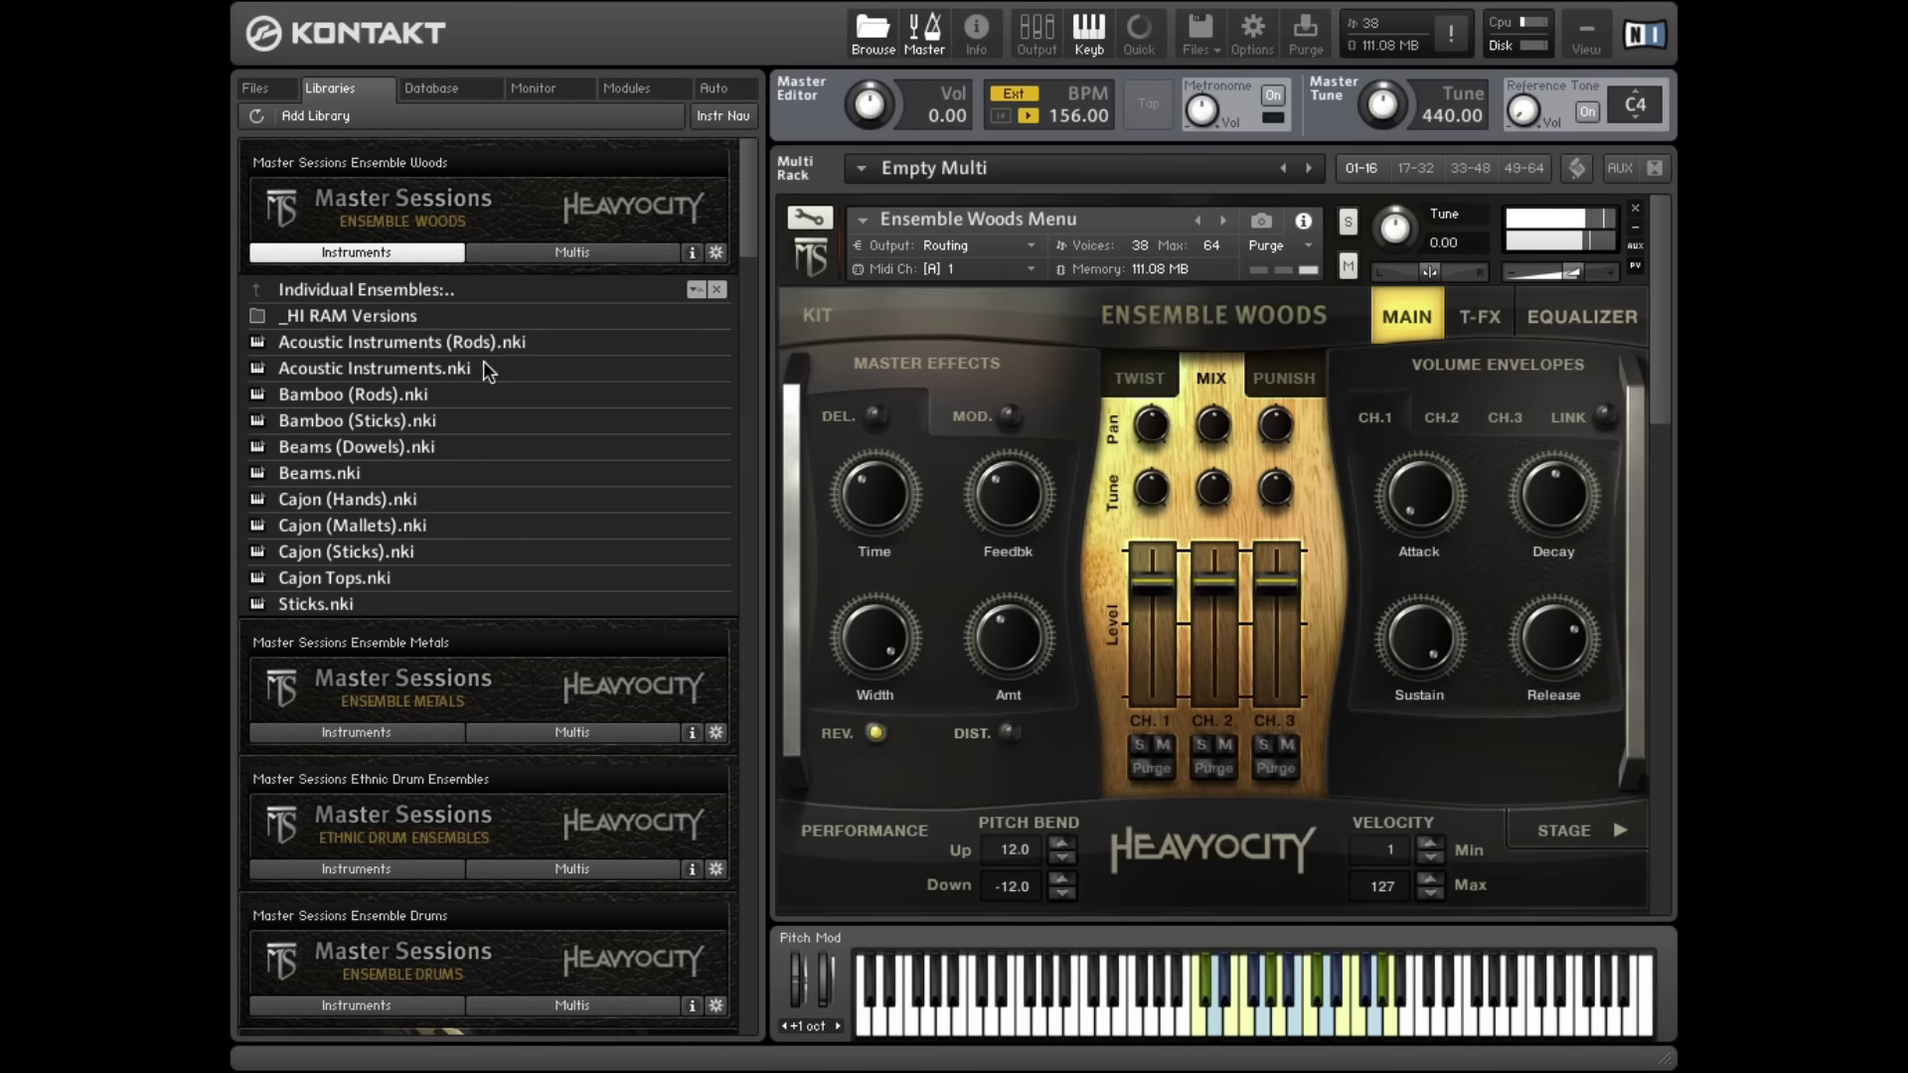
double_click(427, 288)
double_click(393, 364)
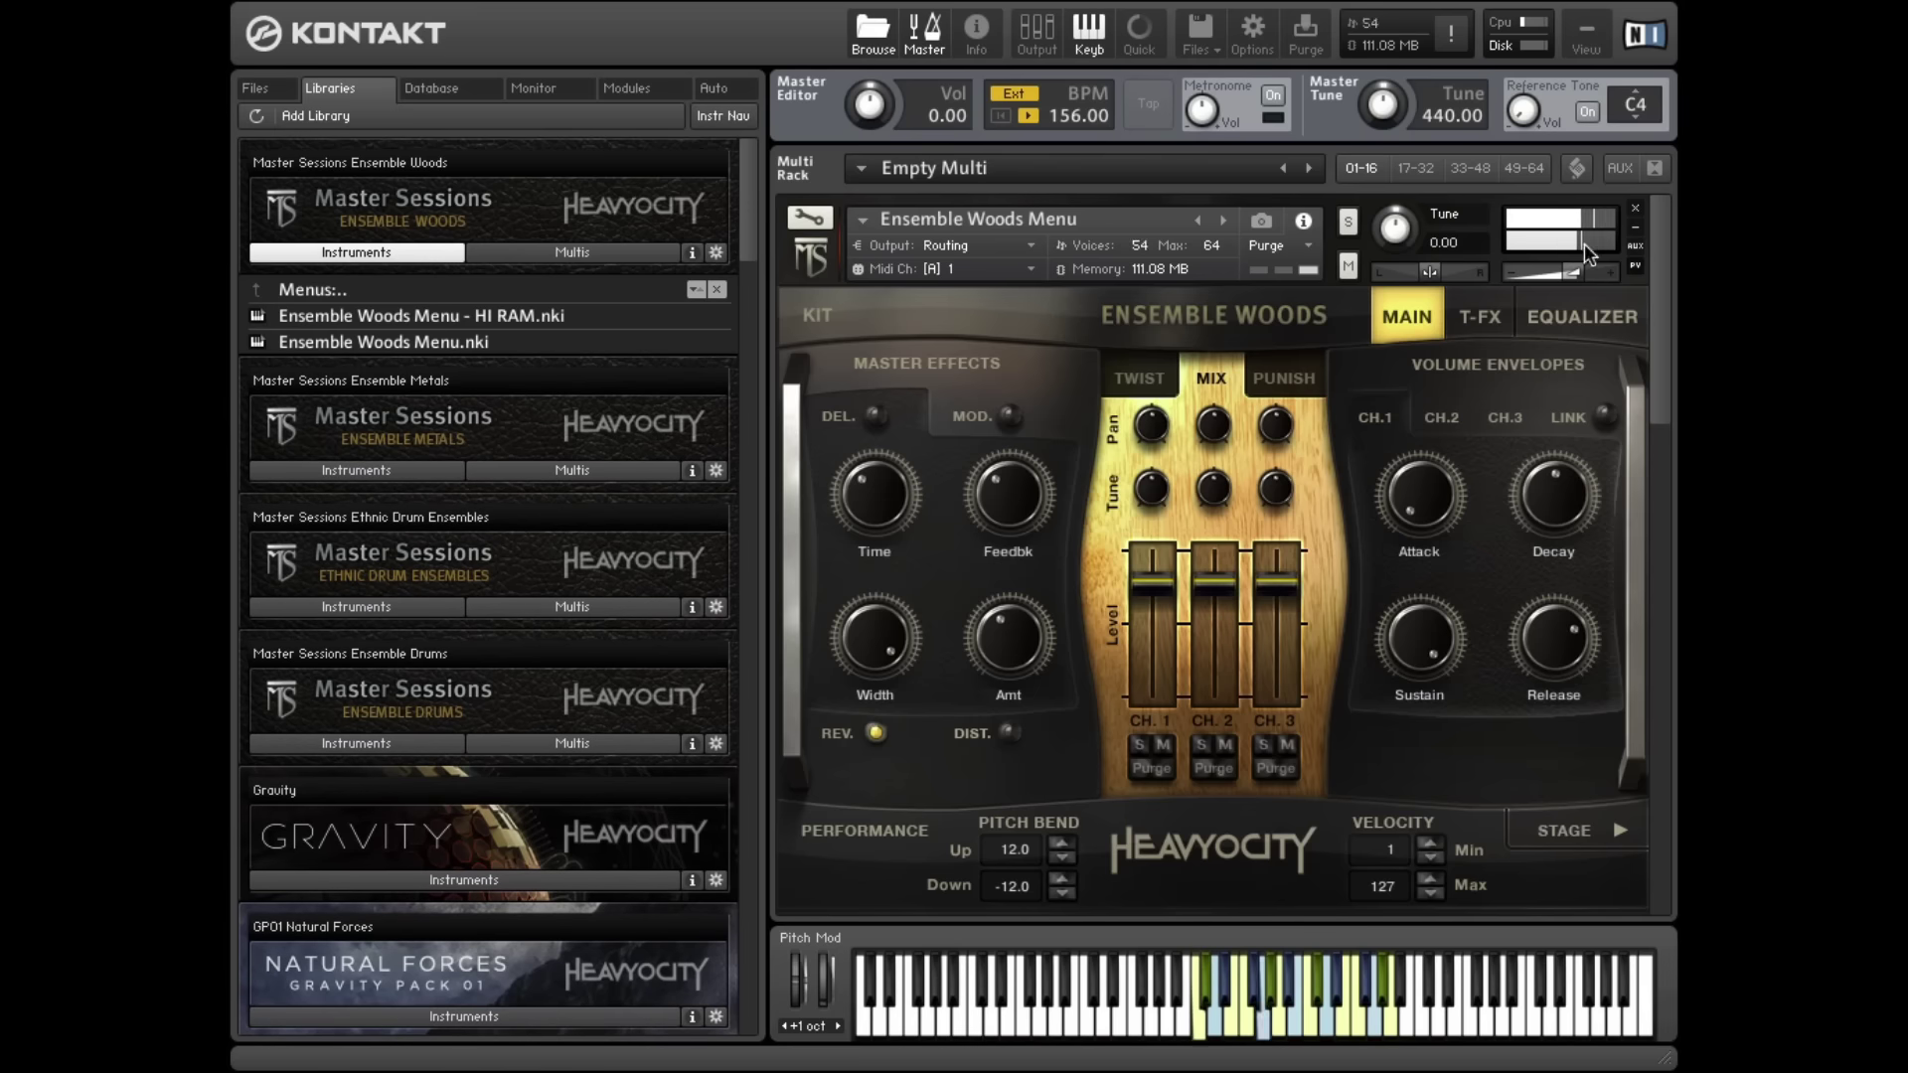
click(1544, 217)
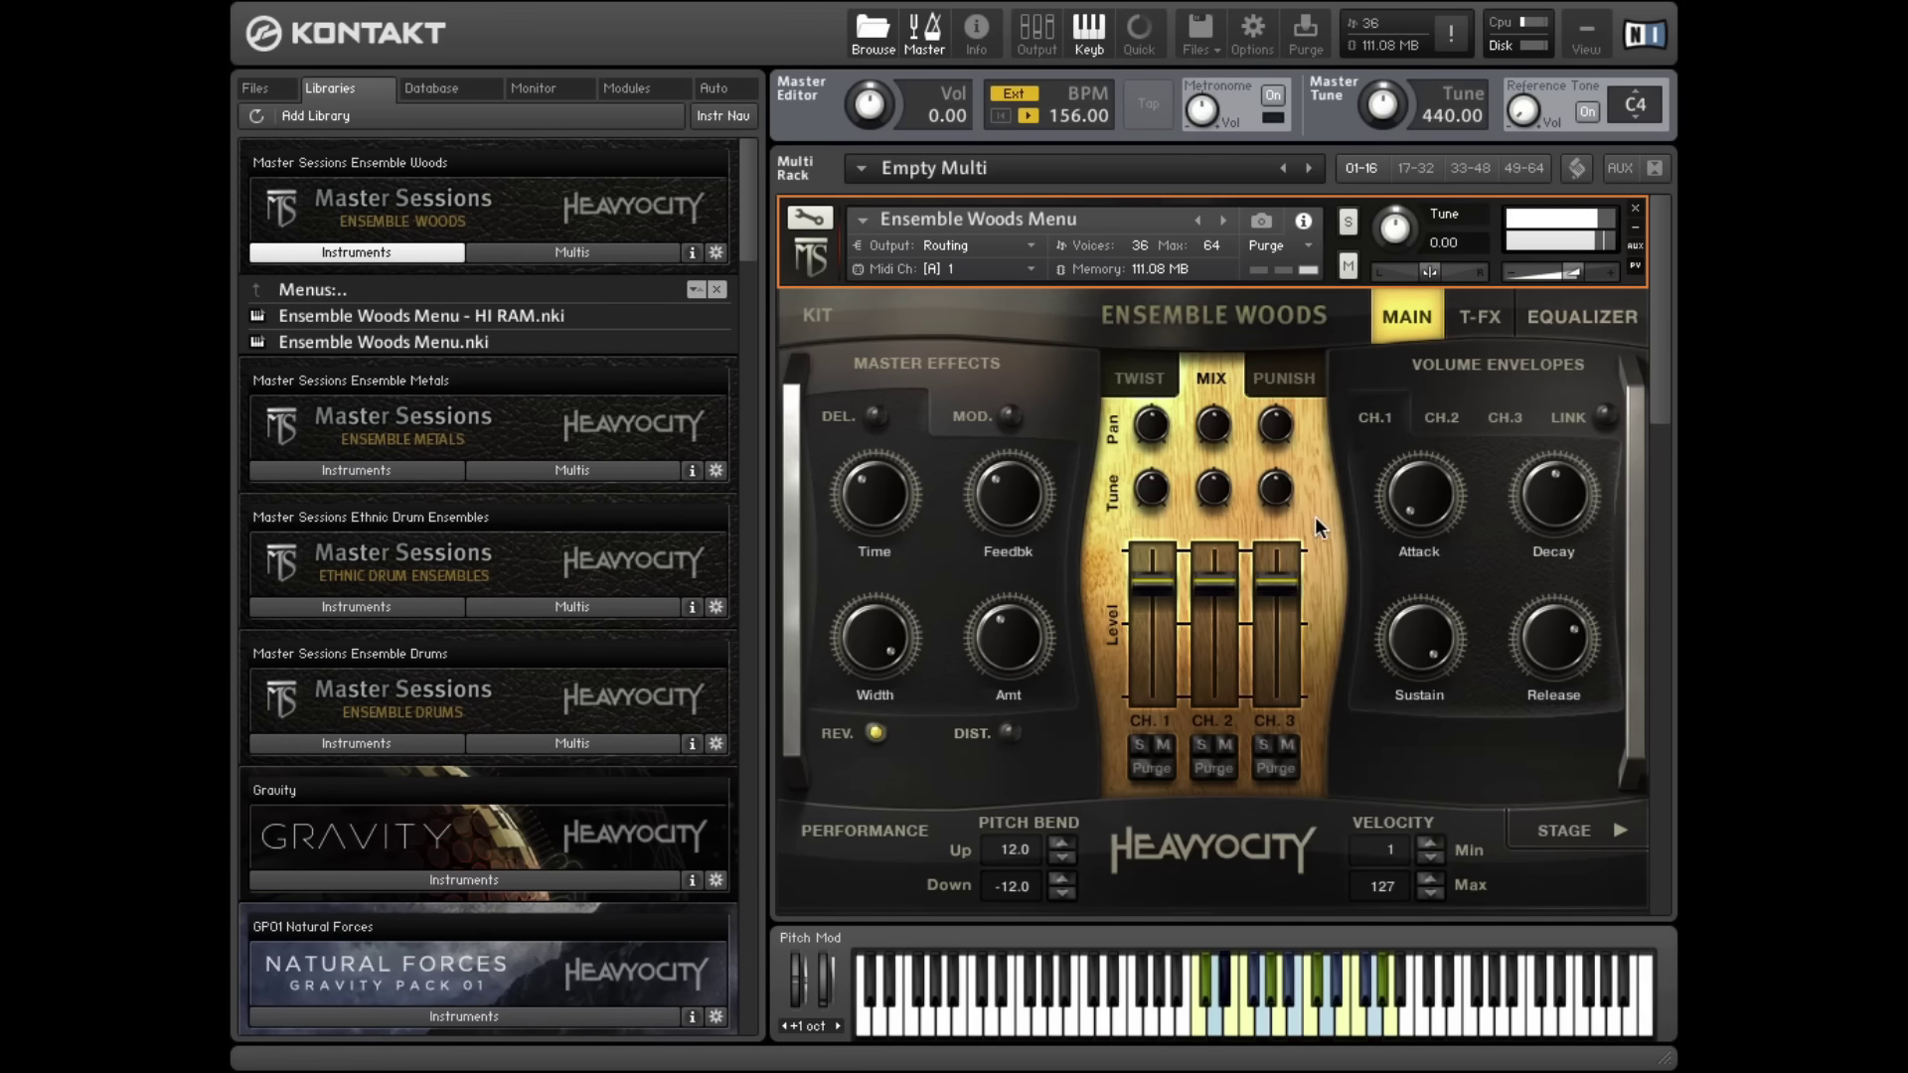
Step: Lower channel 3 to -41.3dB and channel 2 slightly, then raise channel 3 back to -28.3dB
drag(1277, 584, 1276, 616)
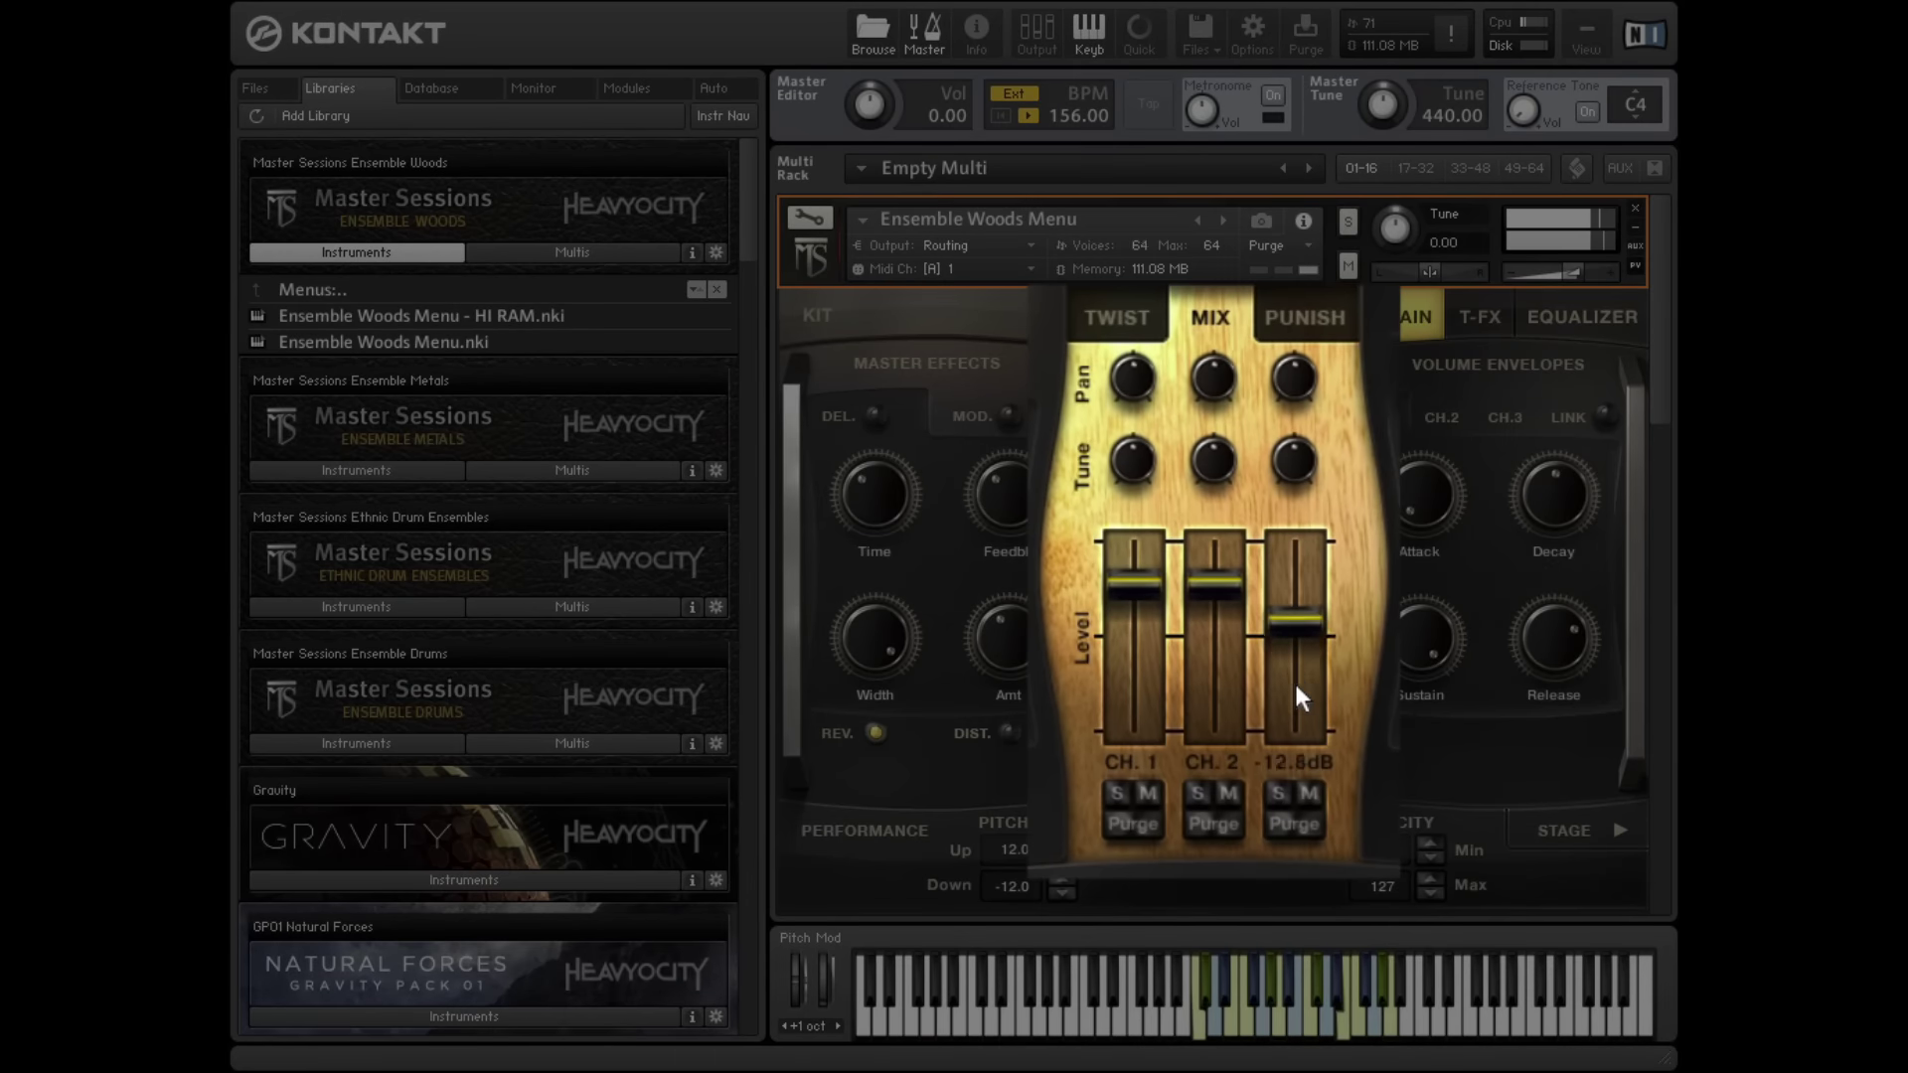
drag(1296, 685, 1287, 819)
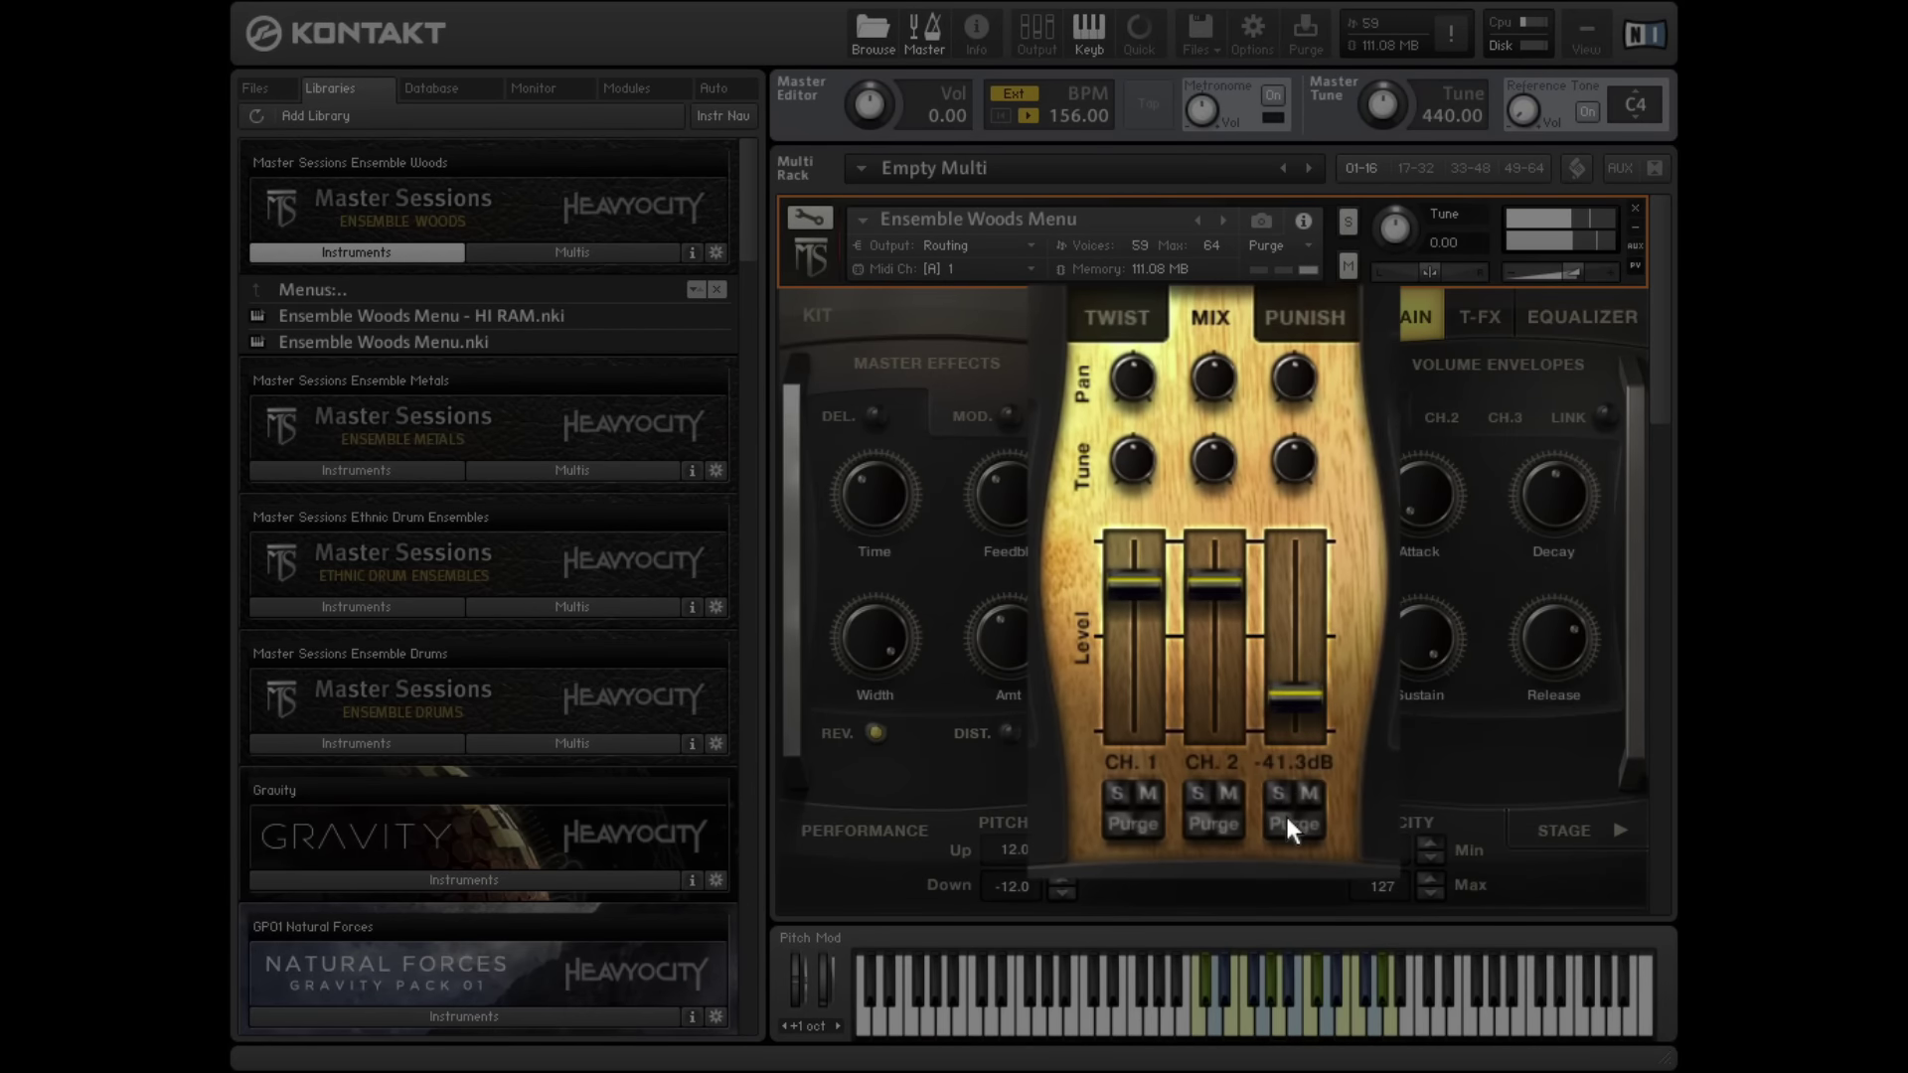
mouse_move(1208, 587)
mouse_down()
mouse_move(1213, 735)
mouse_move(1212, 594)
mouse_up()
drag(1292, 691, 1250, 504)
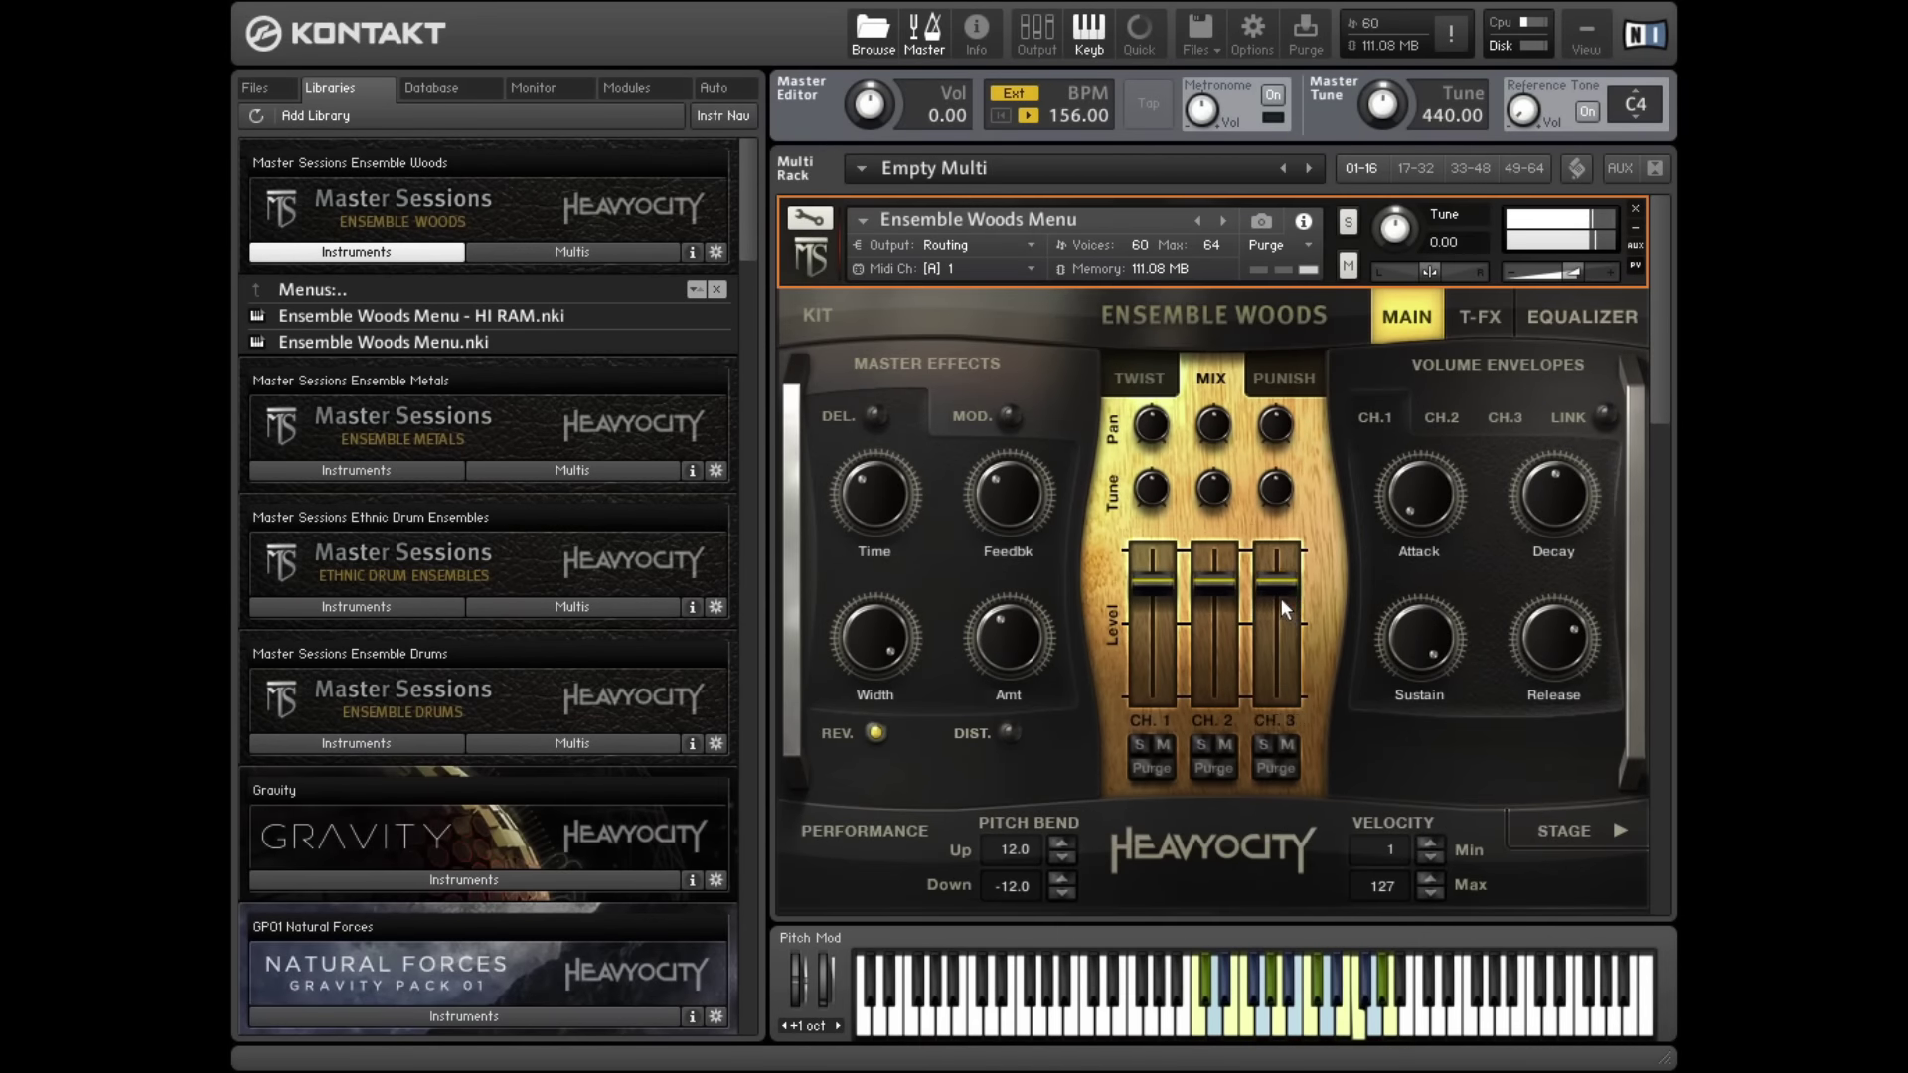
Step: Switch Ensemble Woods to its STAGE page with the drum position grid and amp sequencer
click(1558, 829)
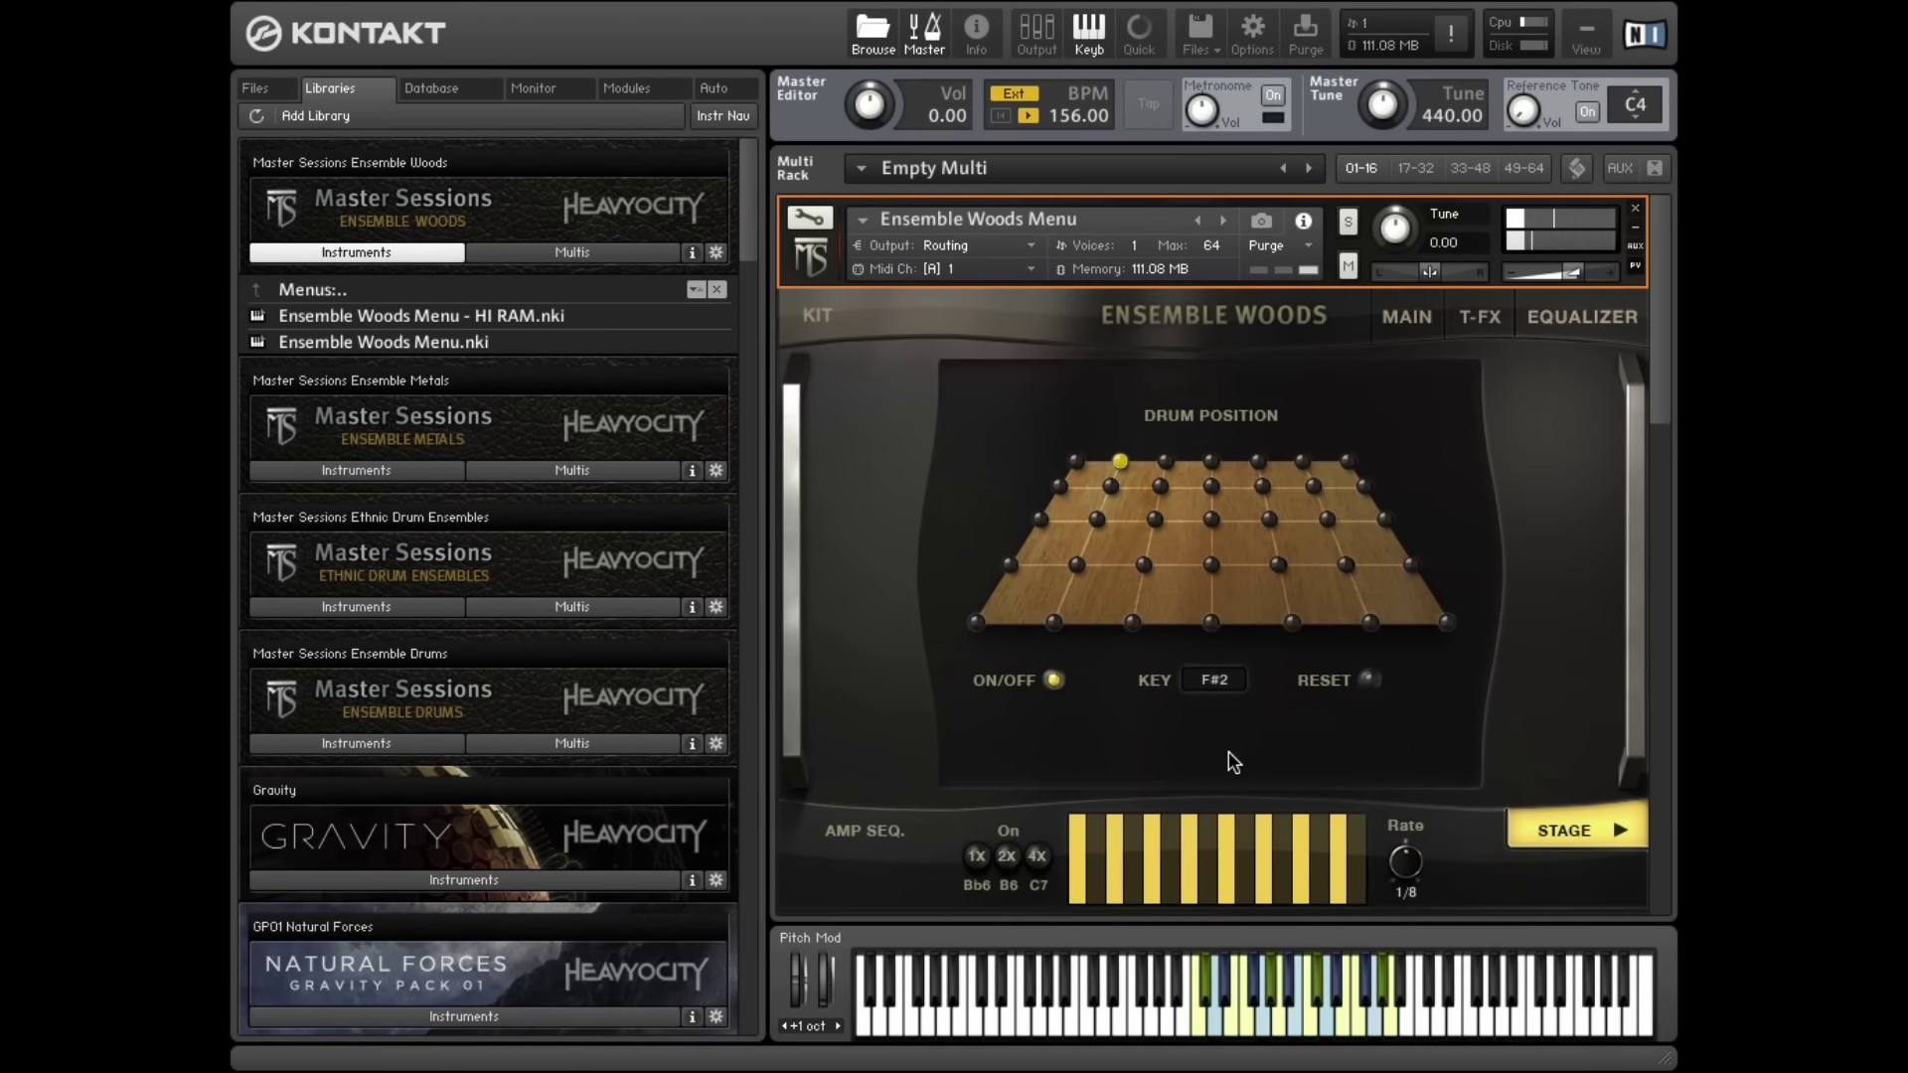
Step: Open FX Versions and select Ac Instruments - FX Low Tight and Sticks - FX Thin Whisp in the rack
click(377, 294)
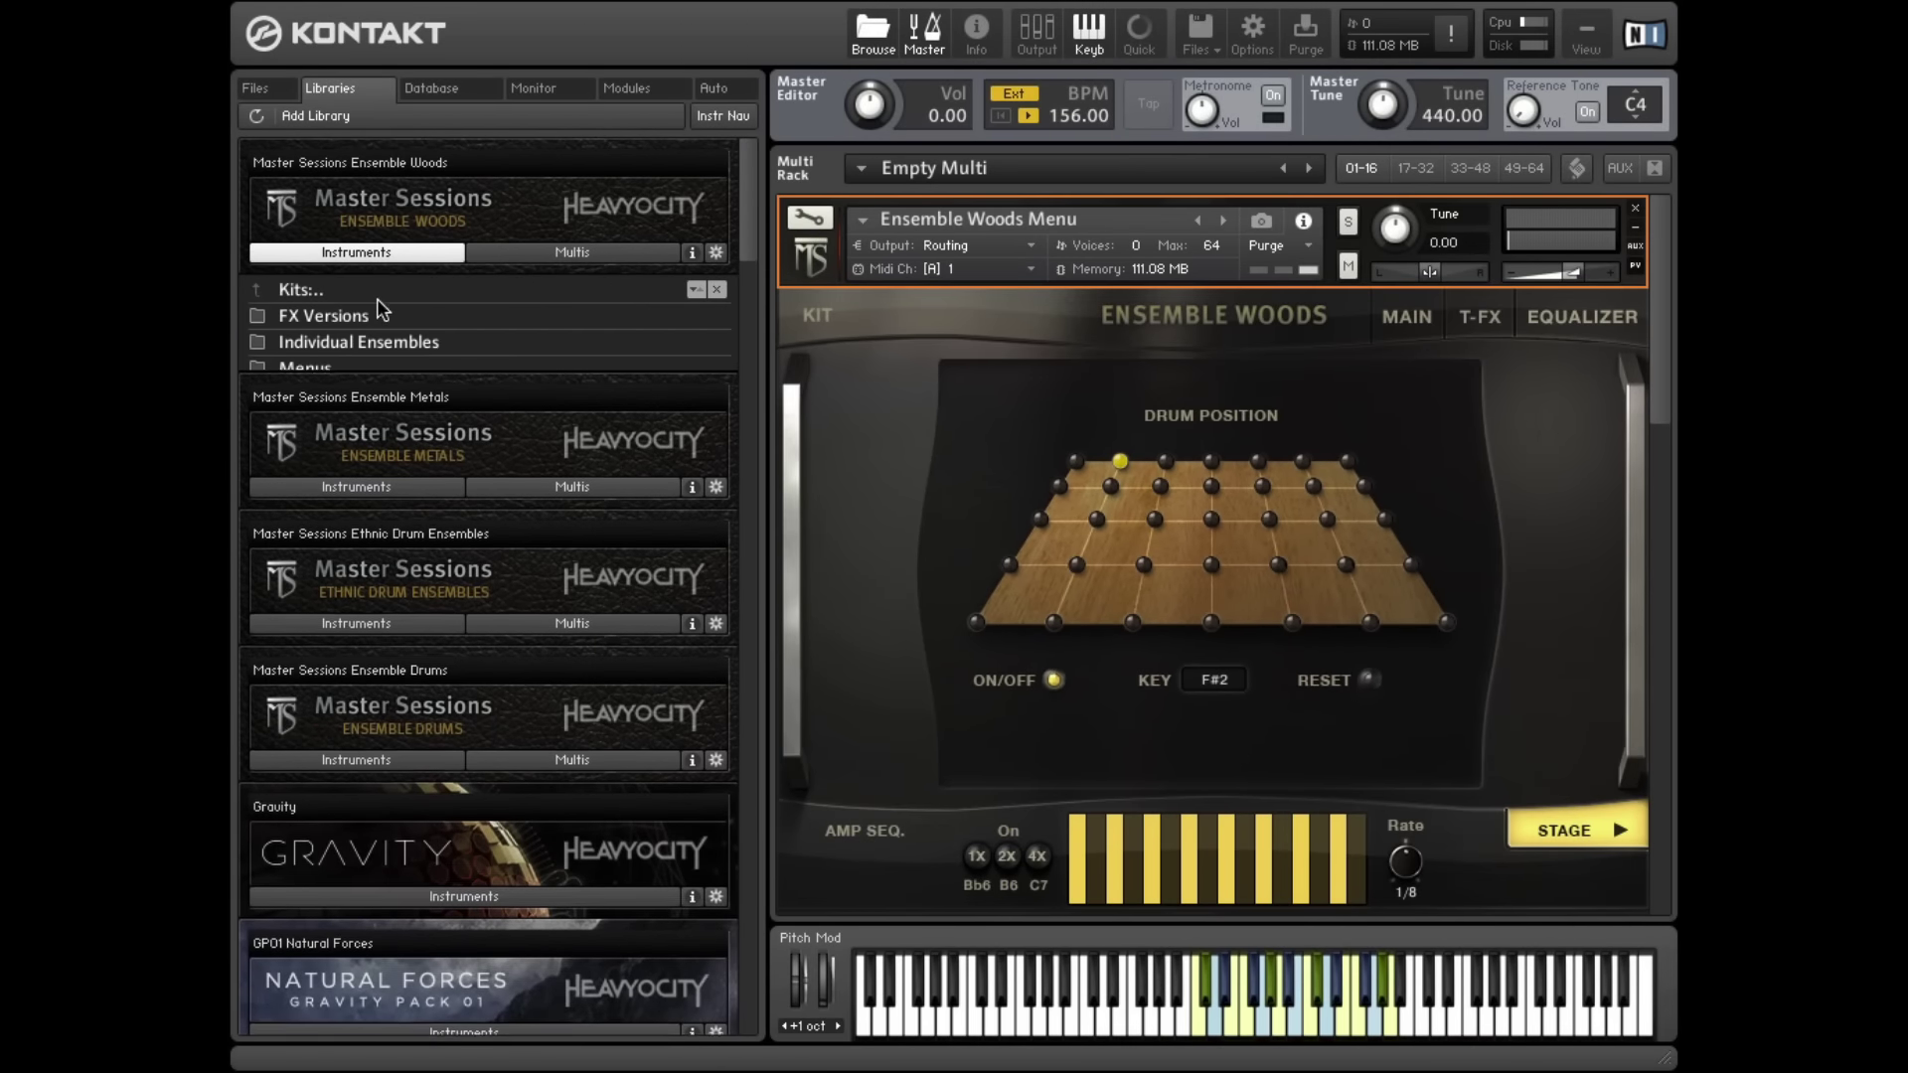
click(384, 319)
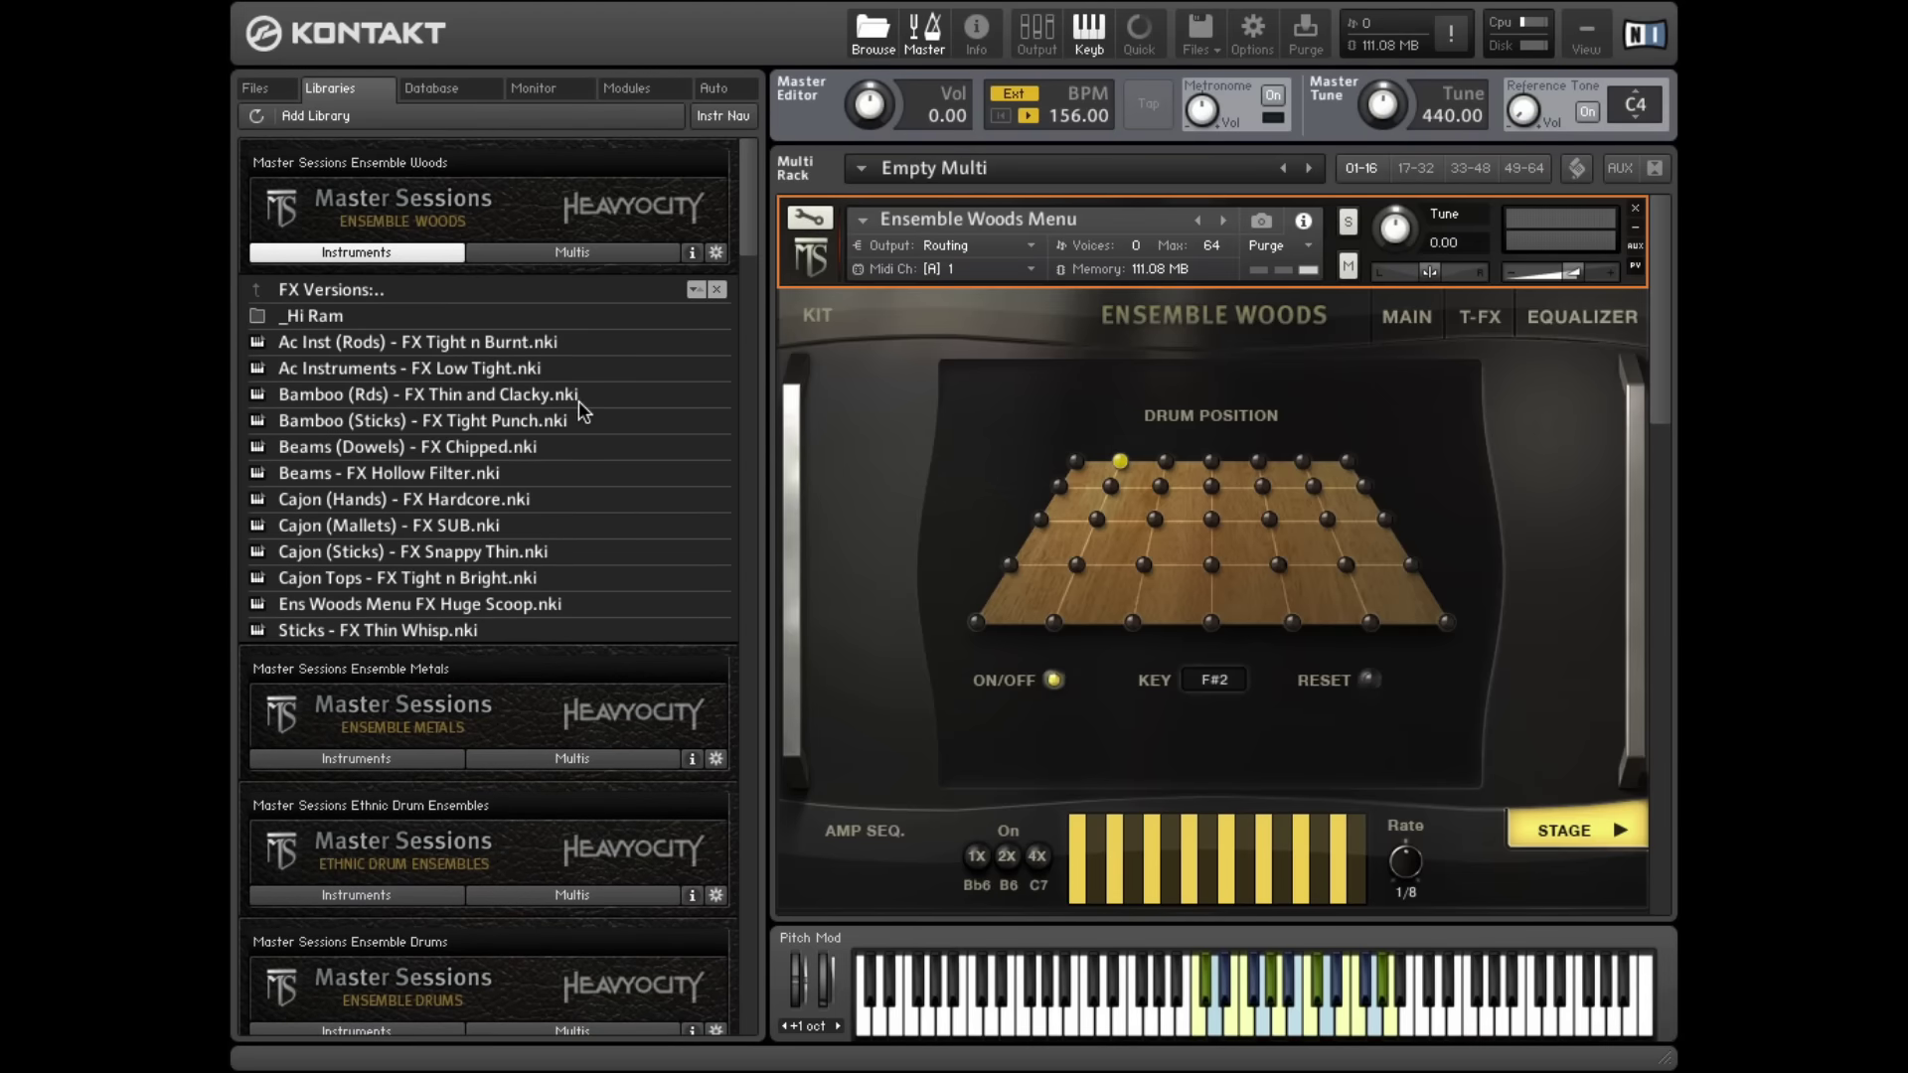
drag(1659, 331, 1656, 563)
click(1594, 222)
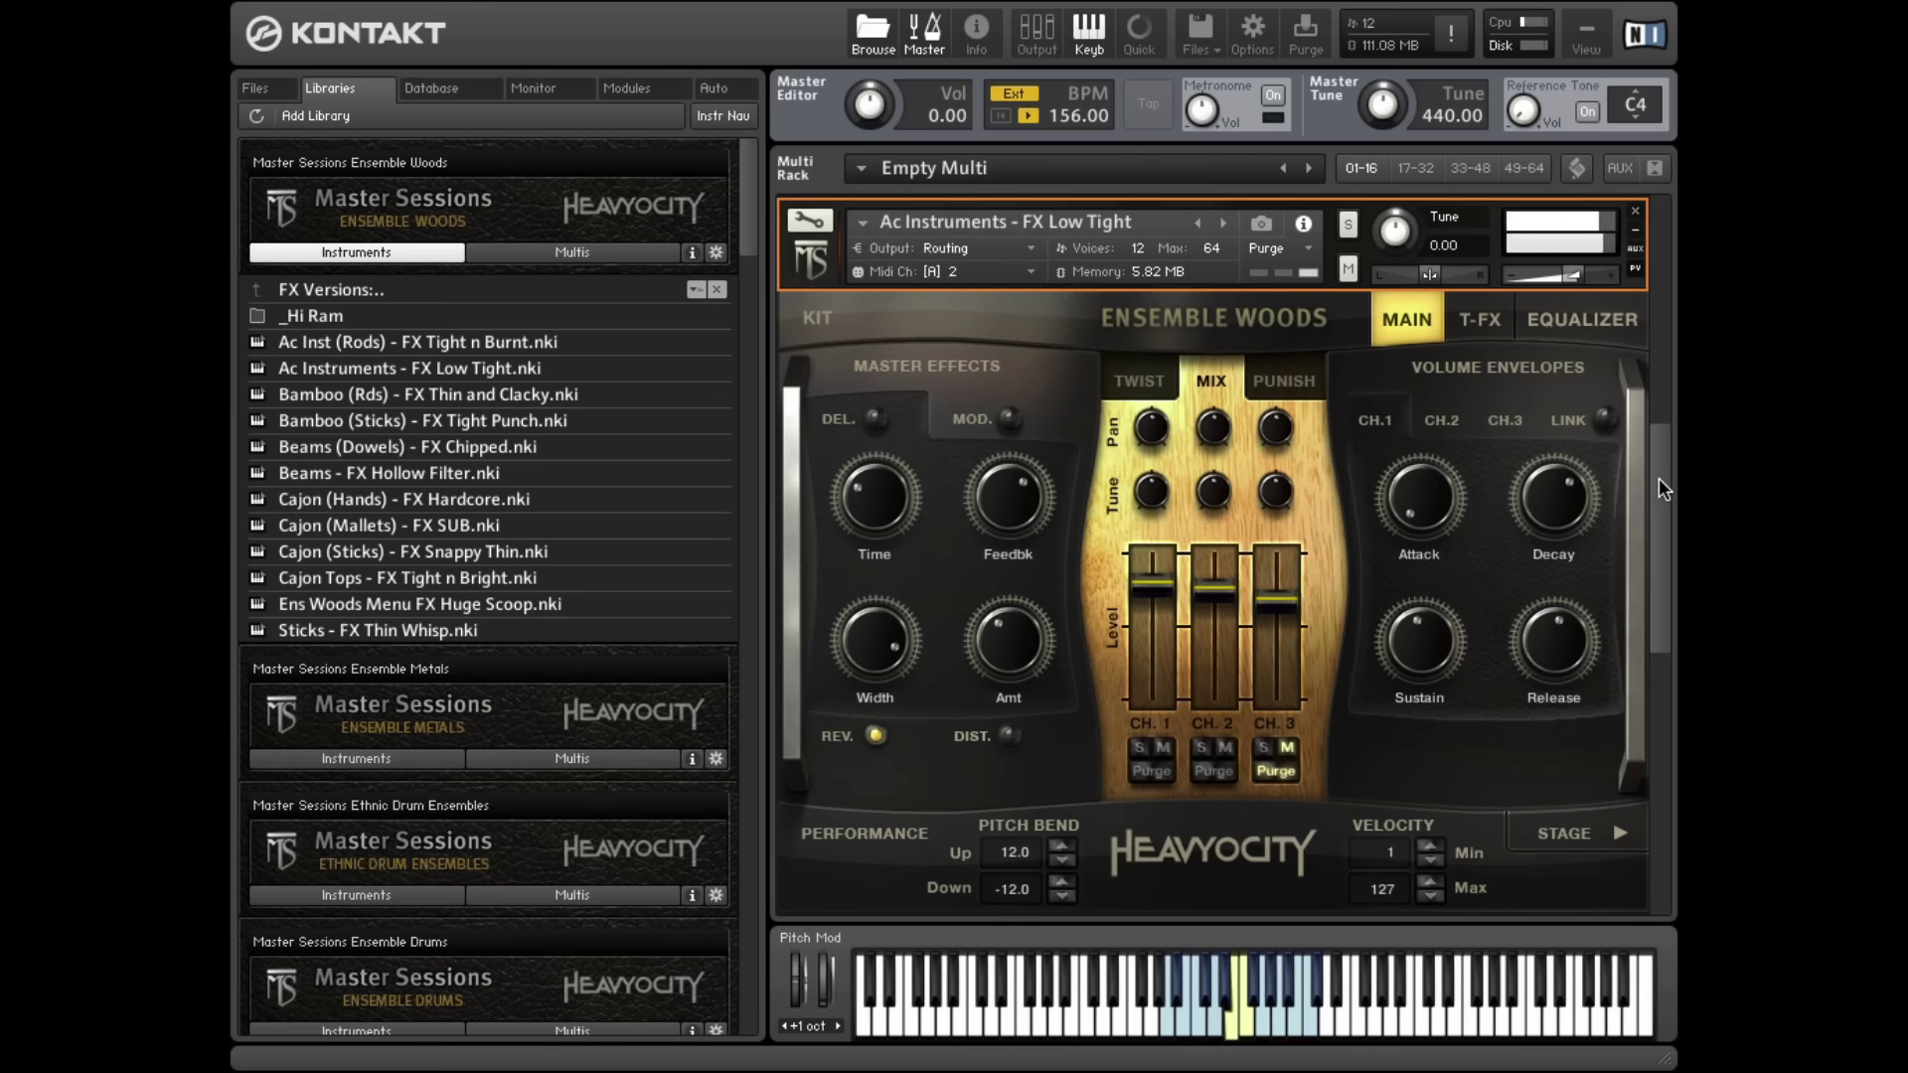
drag(1659, 479, 1659, 701)
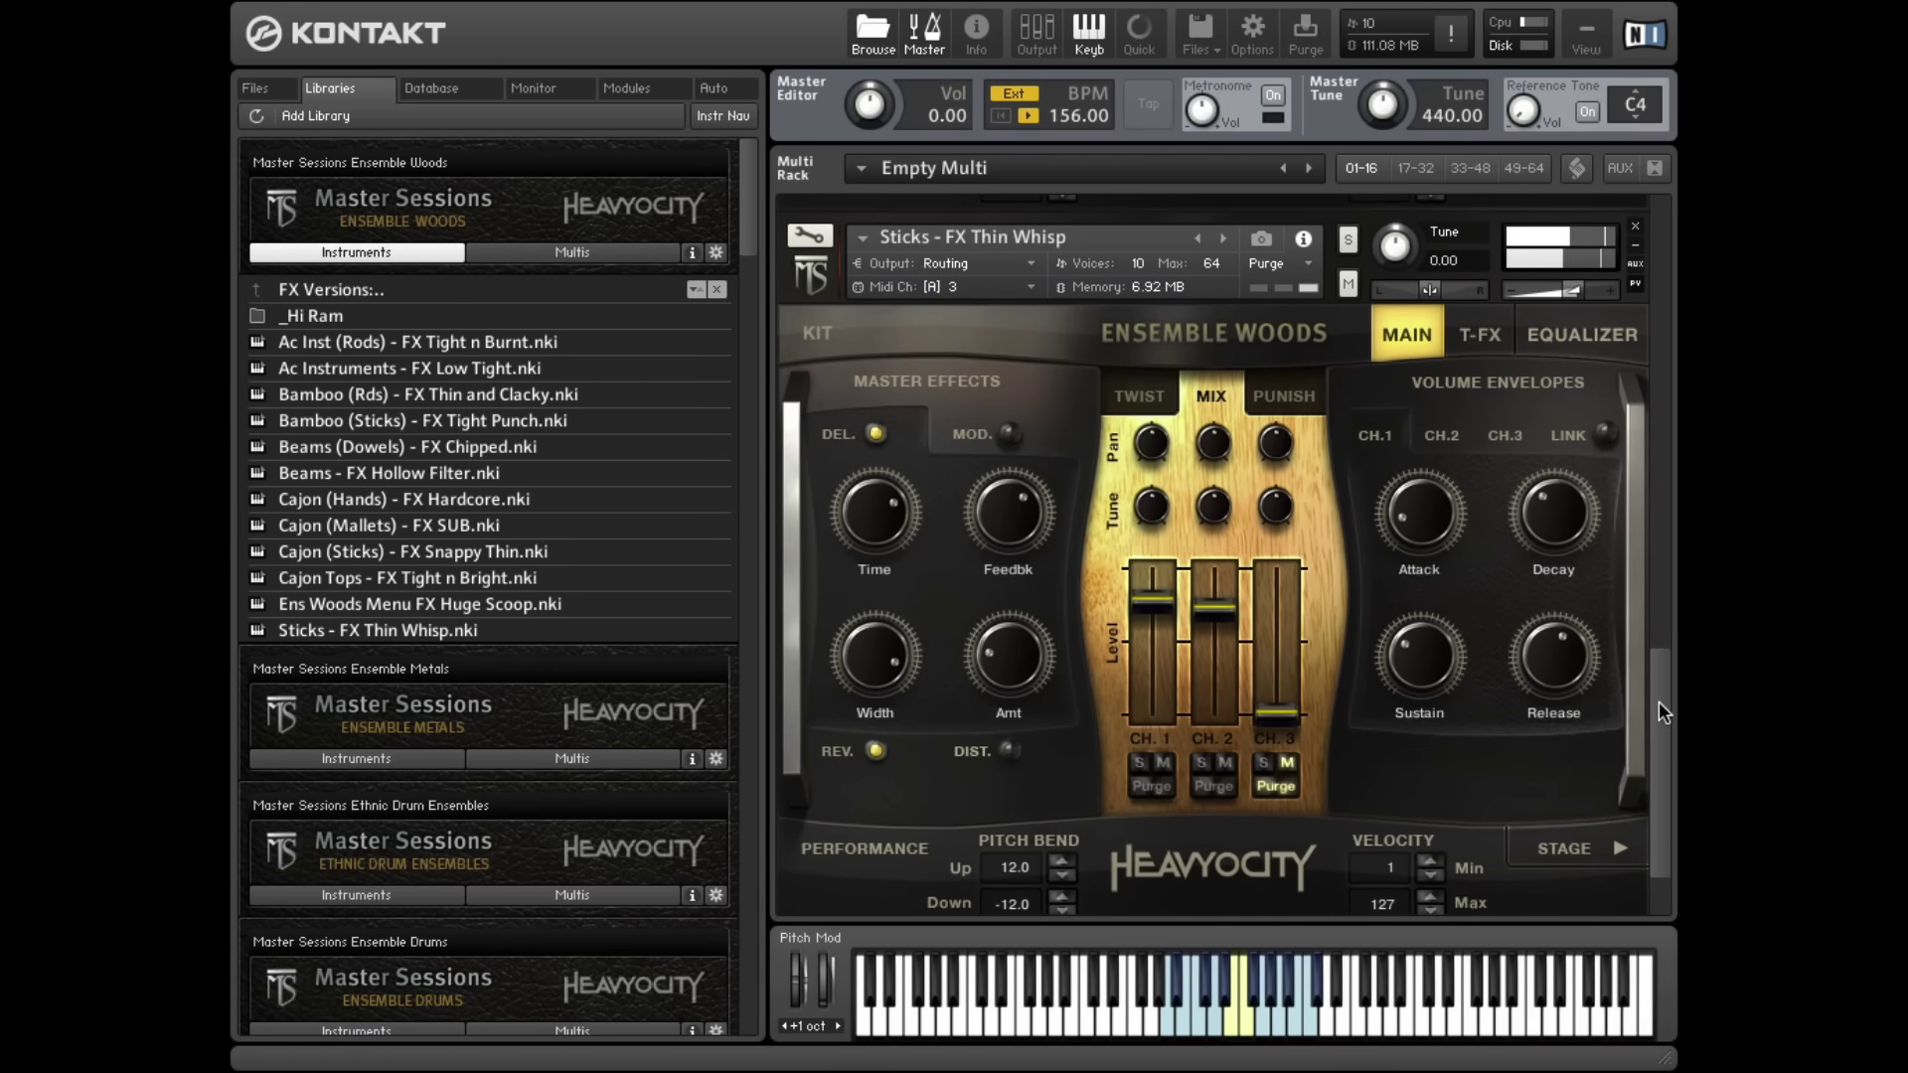
click(1580, 254)
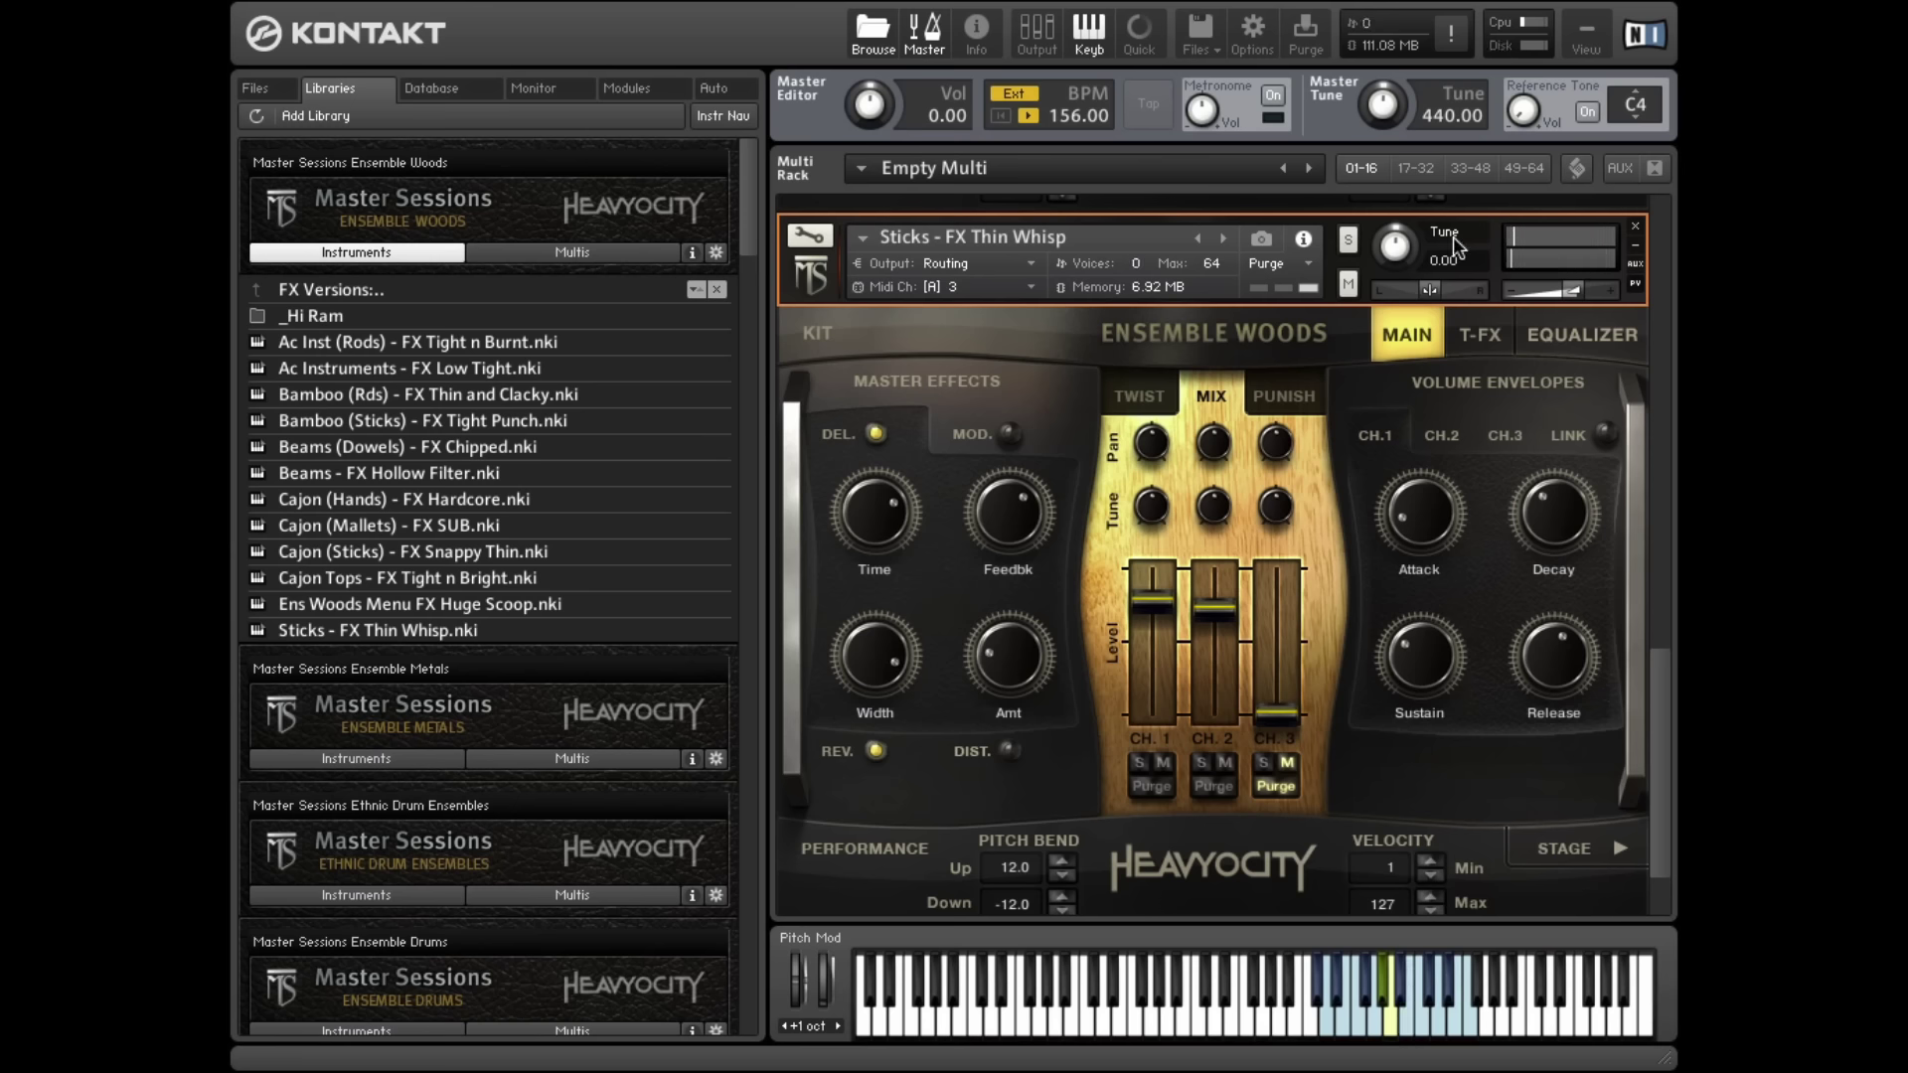
Step: Load Ensemble Woods Menu - HI RAM.nki from the Kits Menus folder into the rack
click(522, 288)
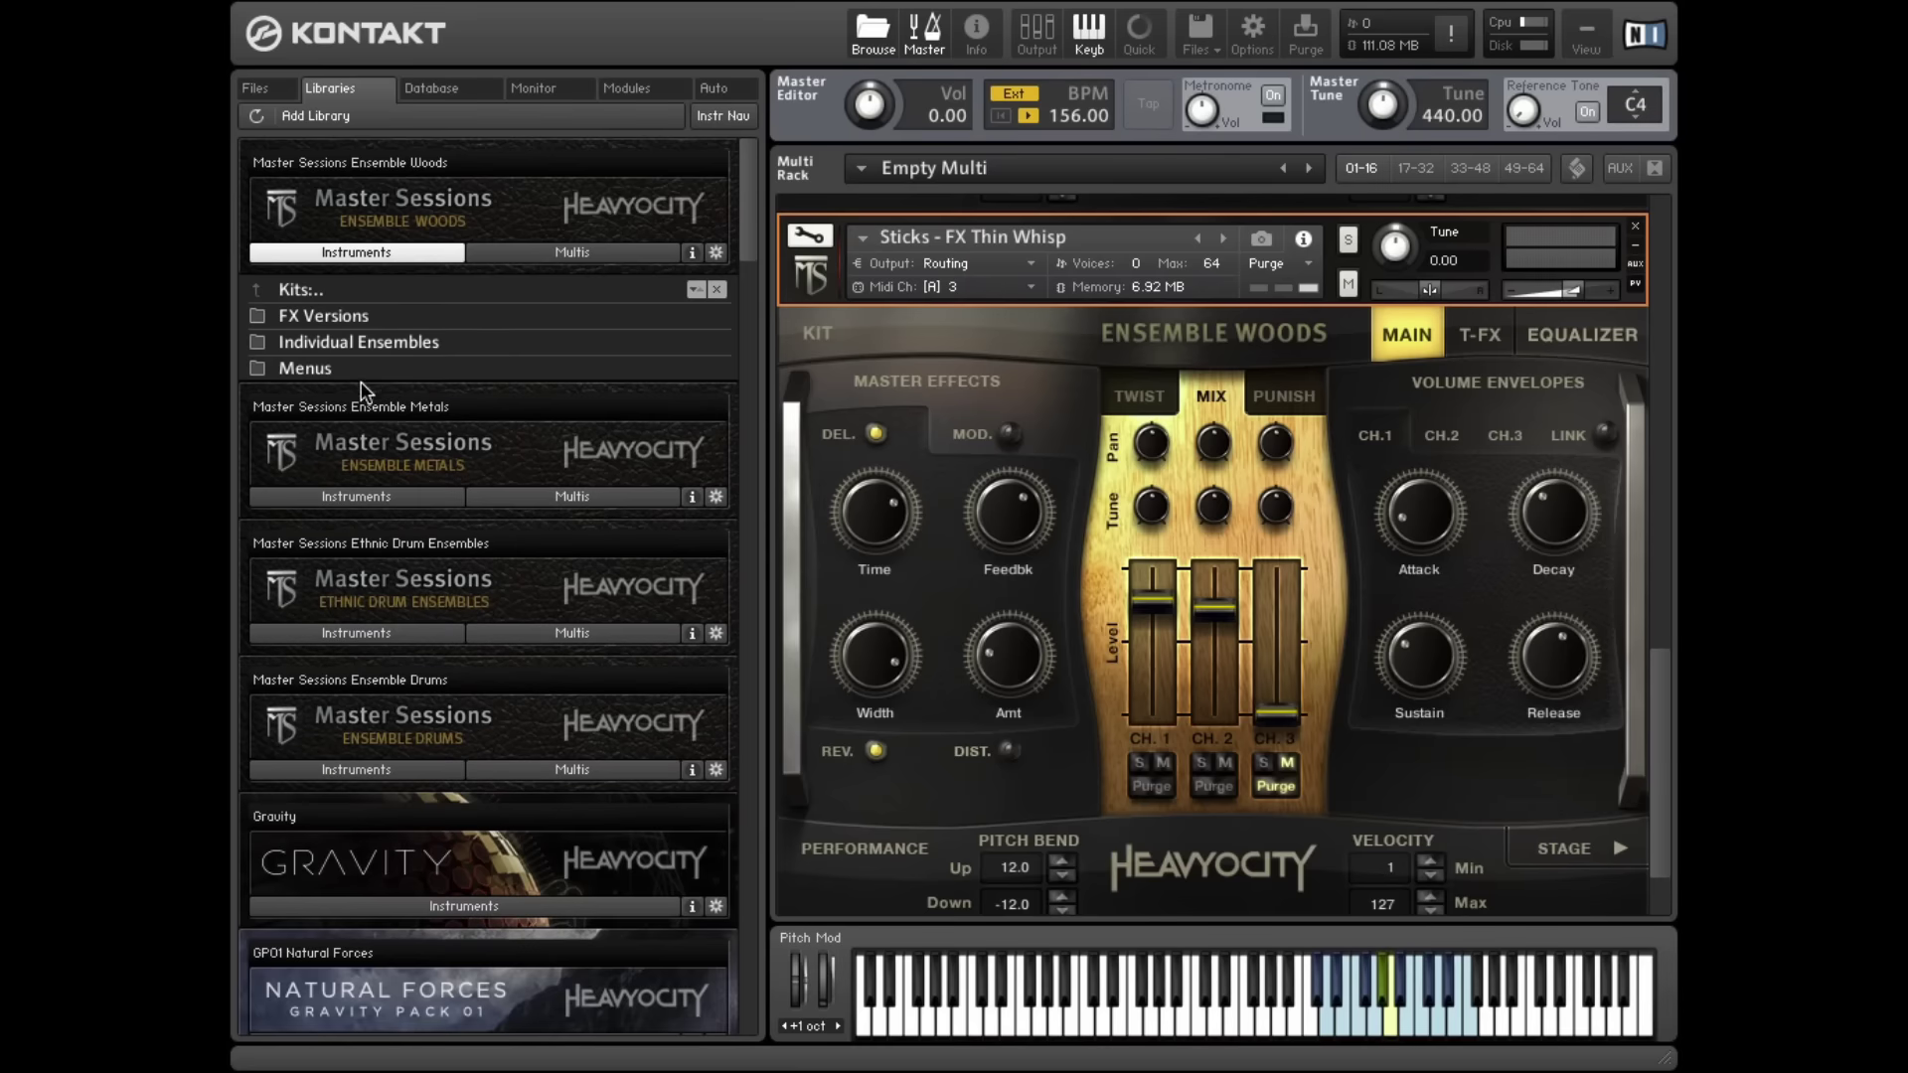
click(366, 373)
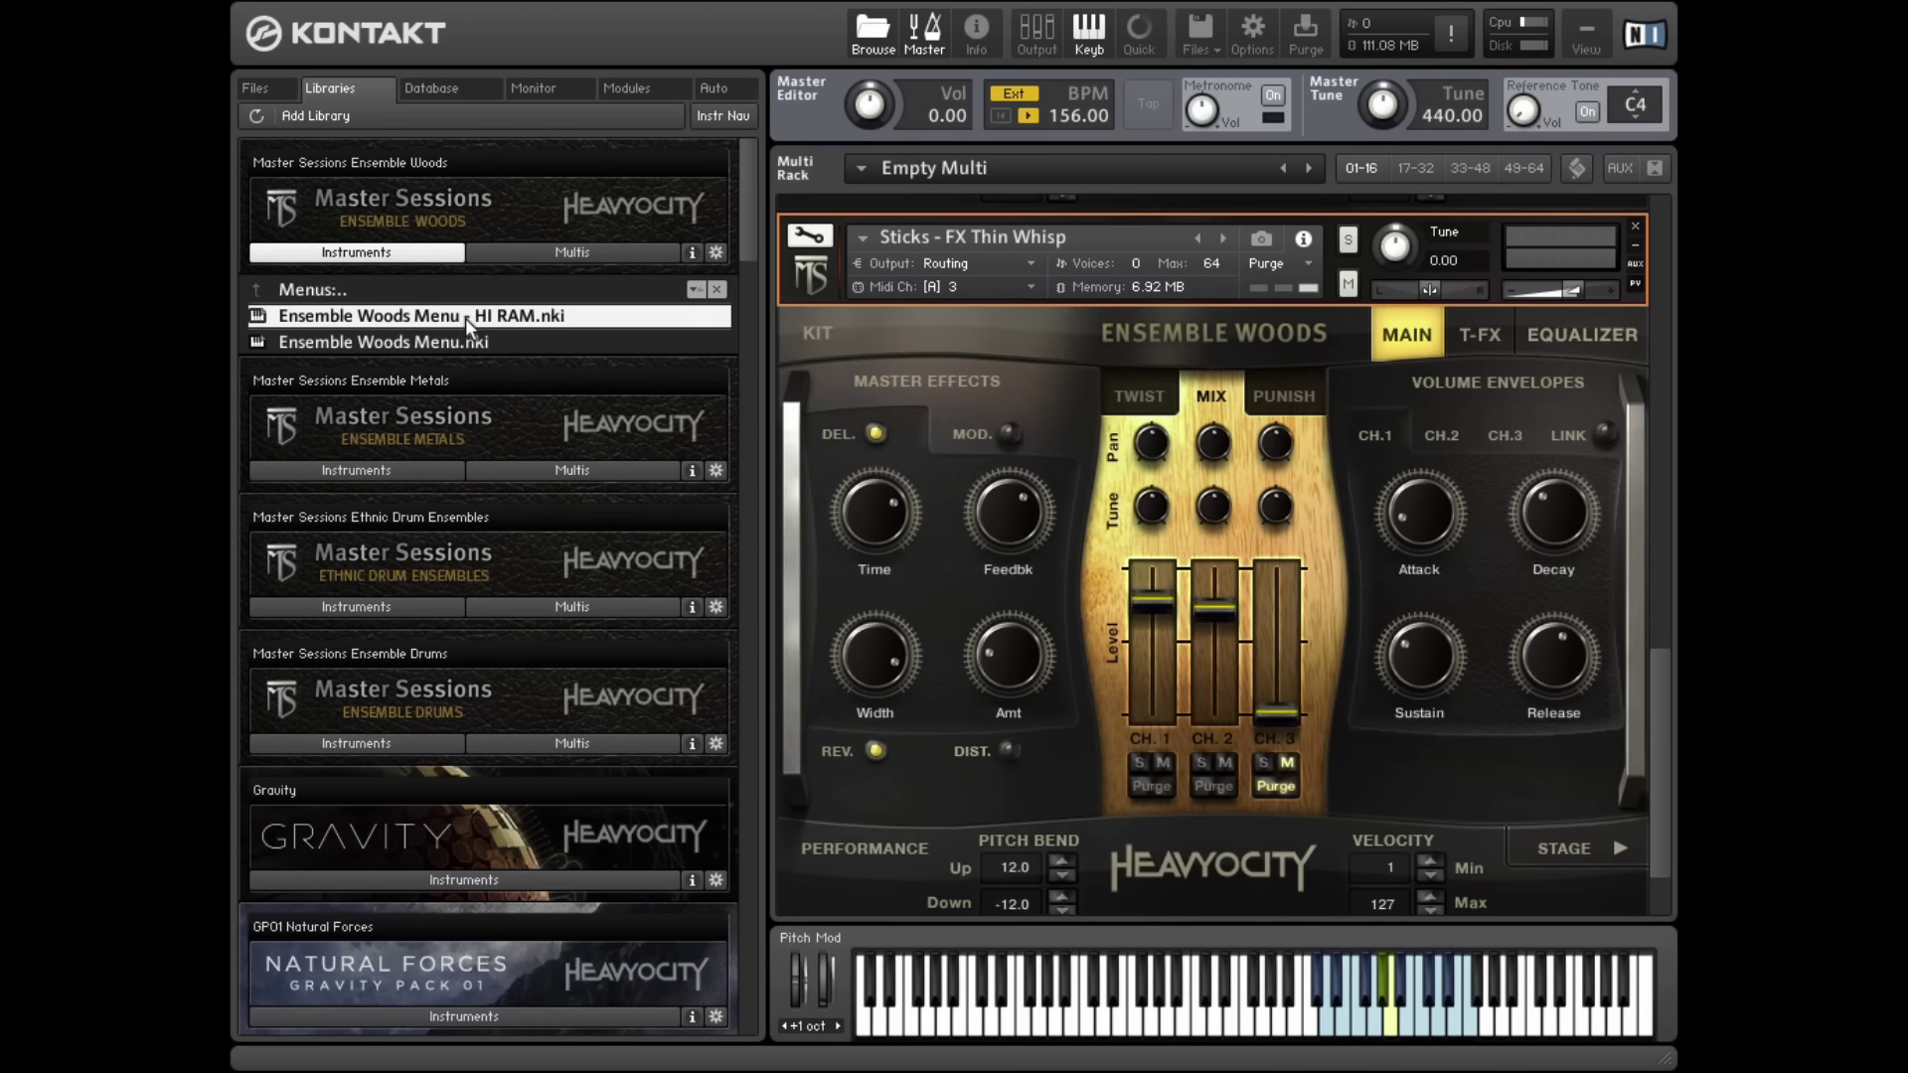
drag(1149, 371, 1148, 373)
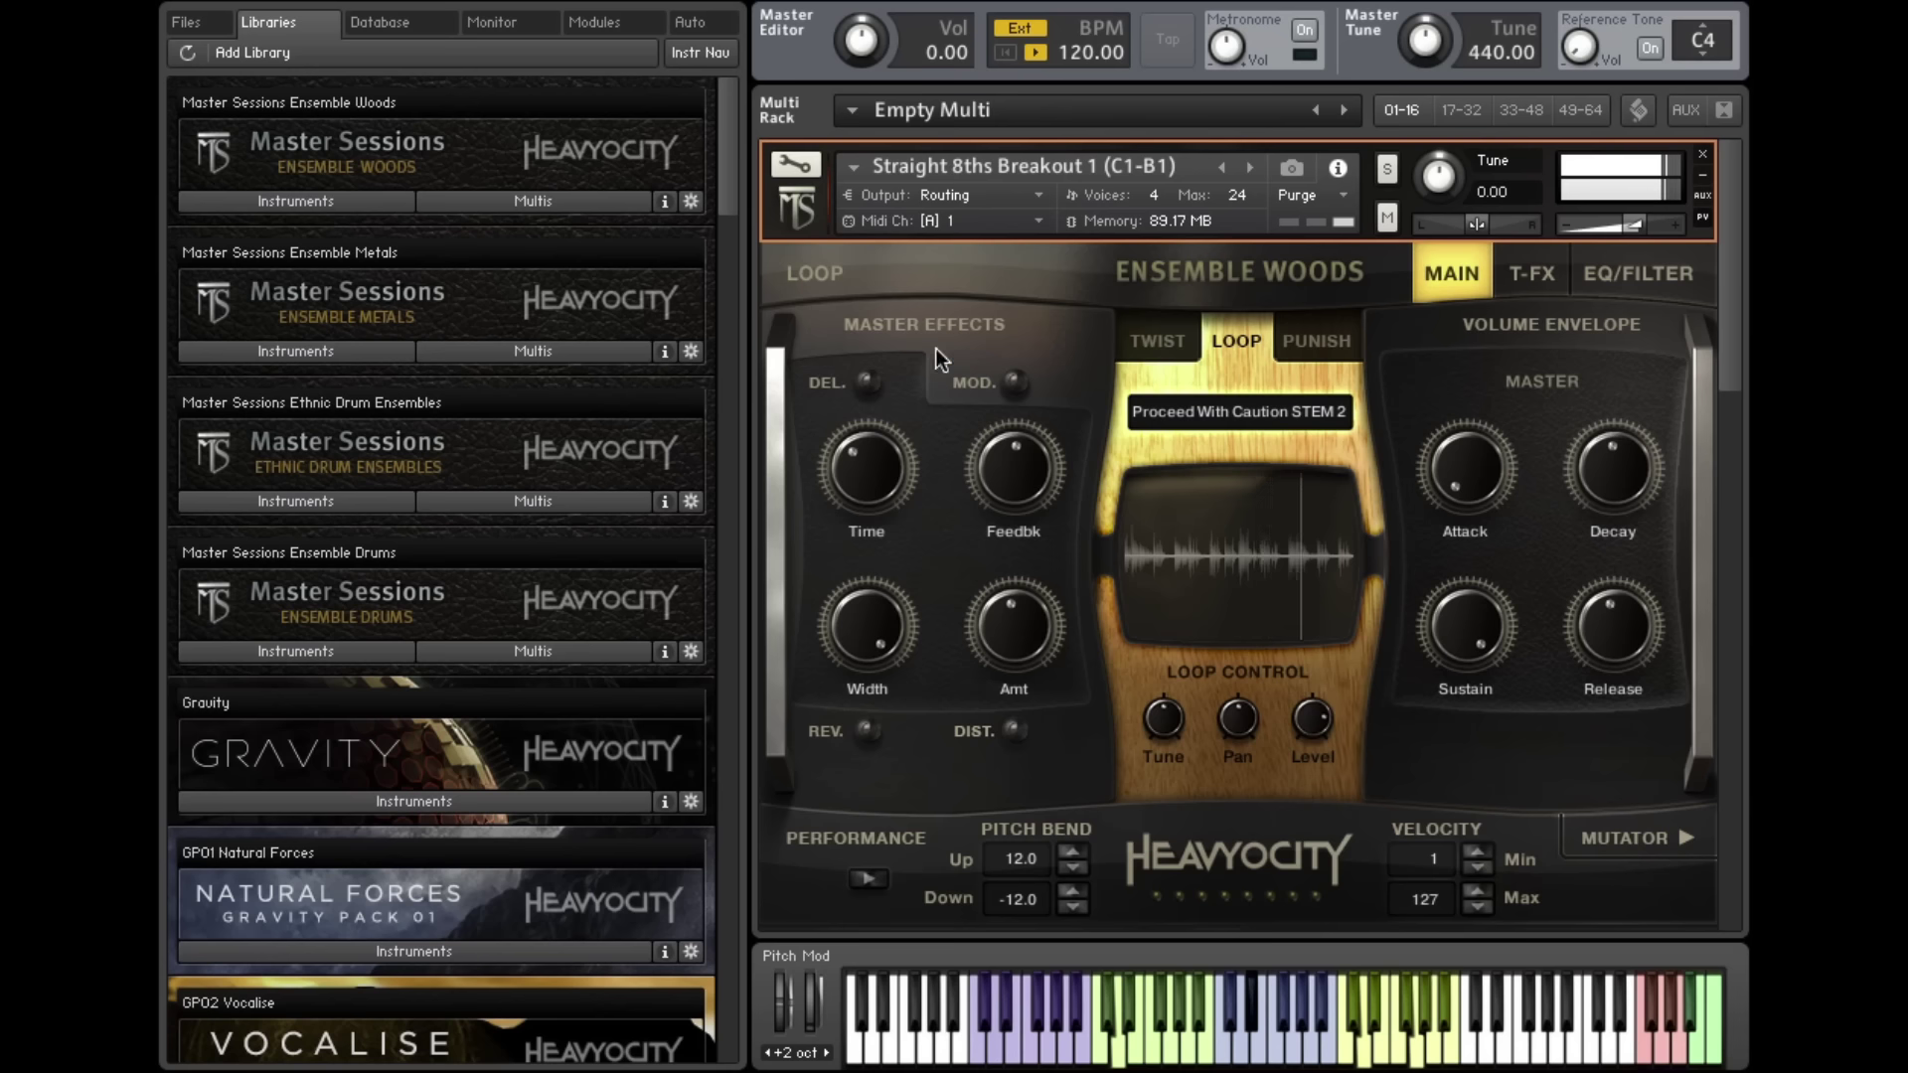
Step: Navigate Loops > Loop Menus > Menus and Breakouts and select Straight 8ths Breakout 1 (C1-B1)
click(352, 203)
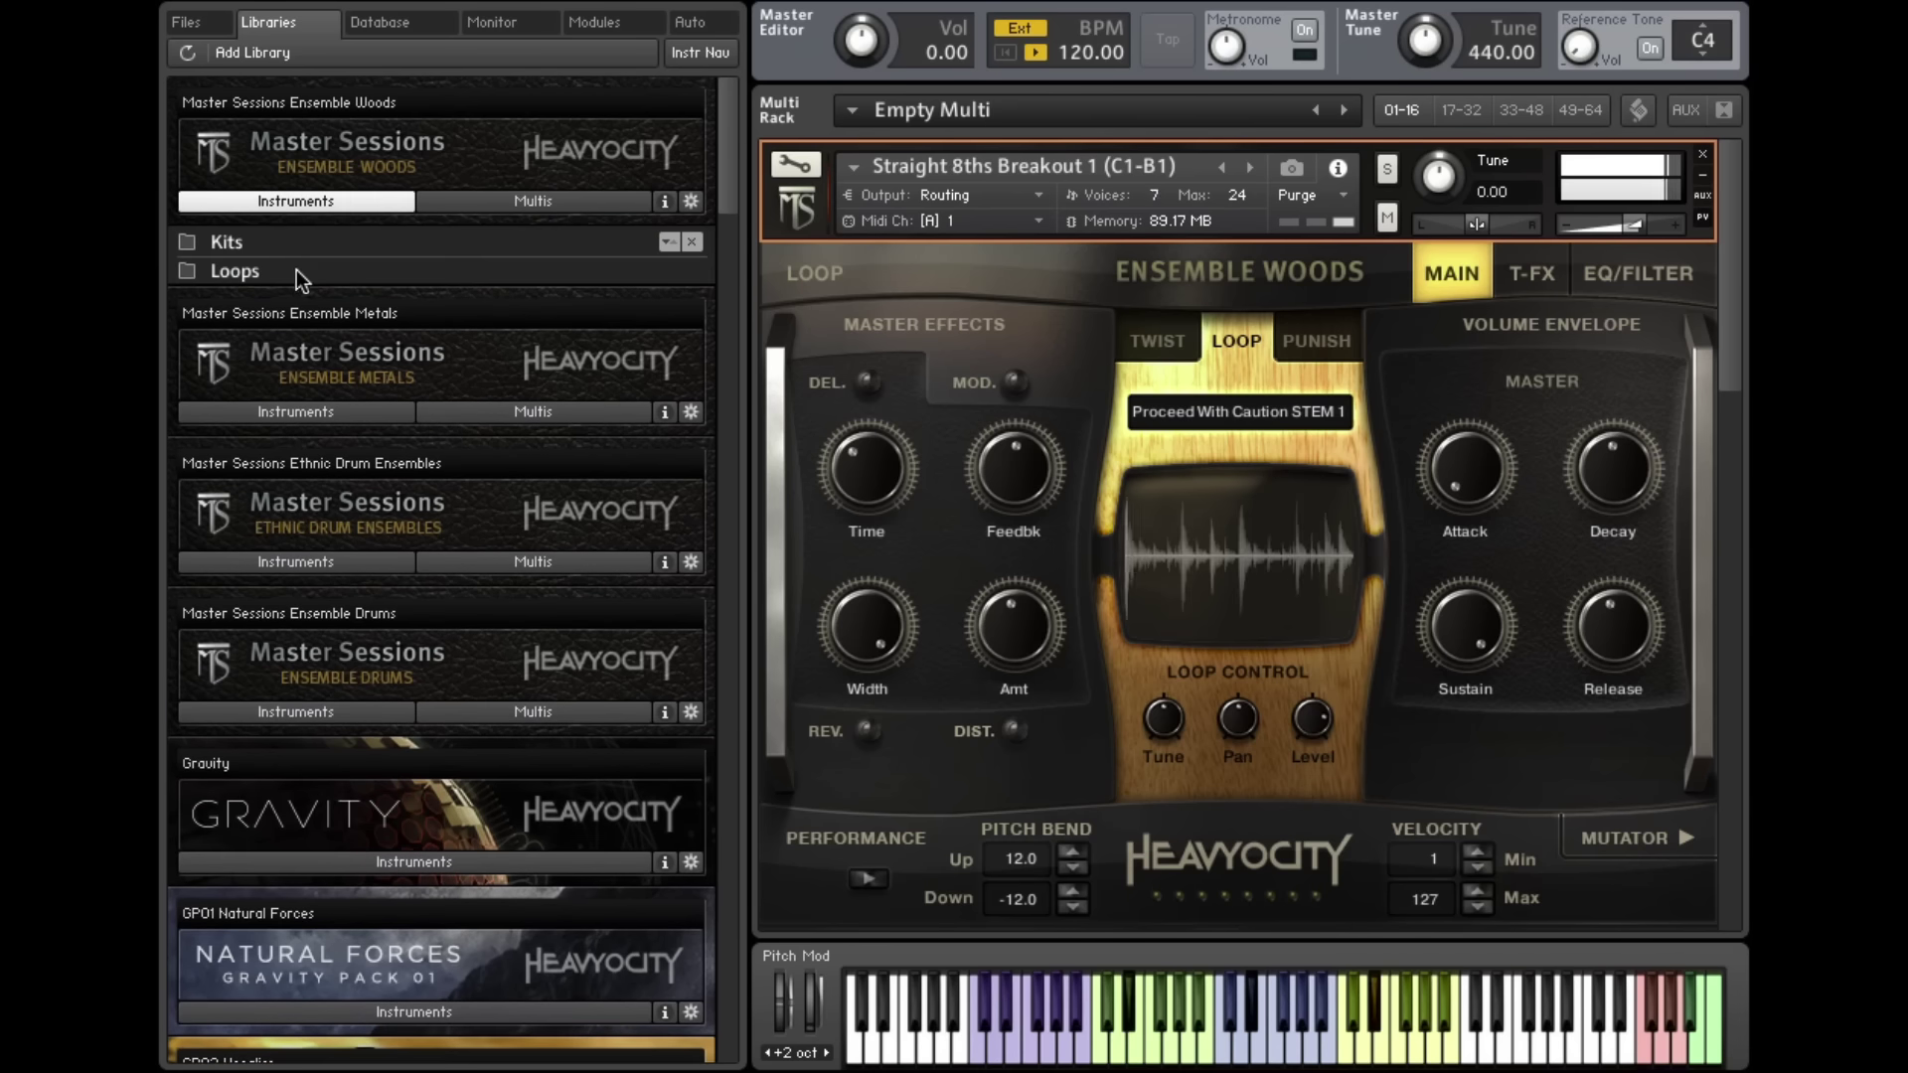
double_click(288, 268)
double_click(298, 299)
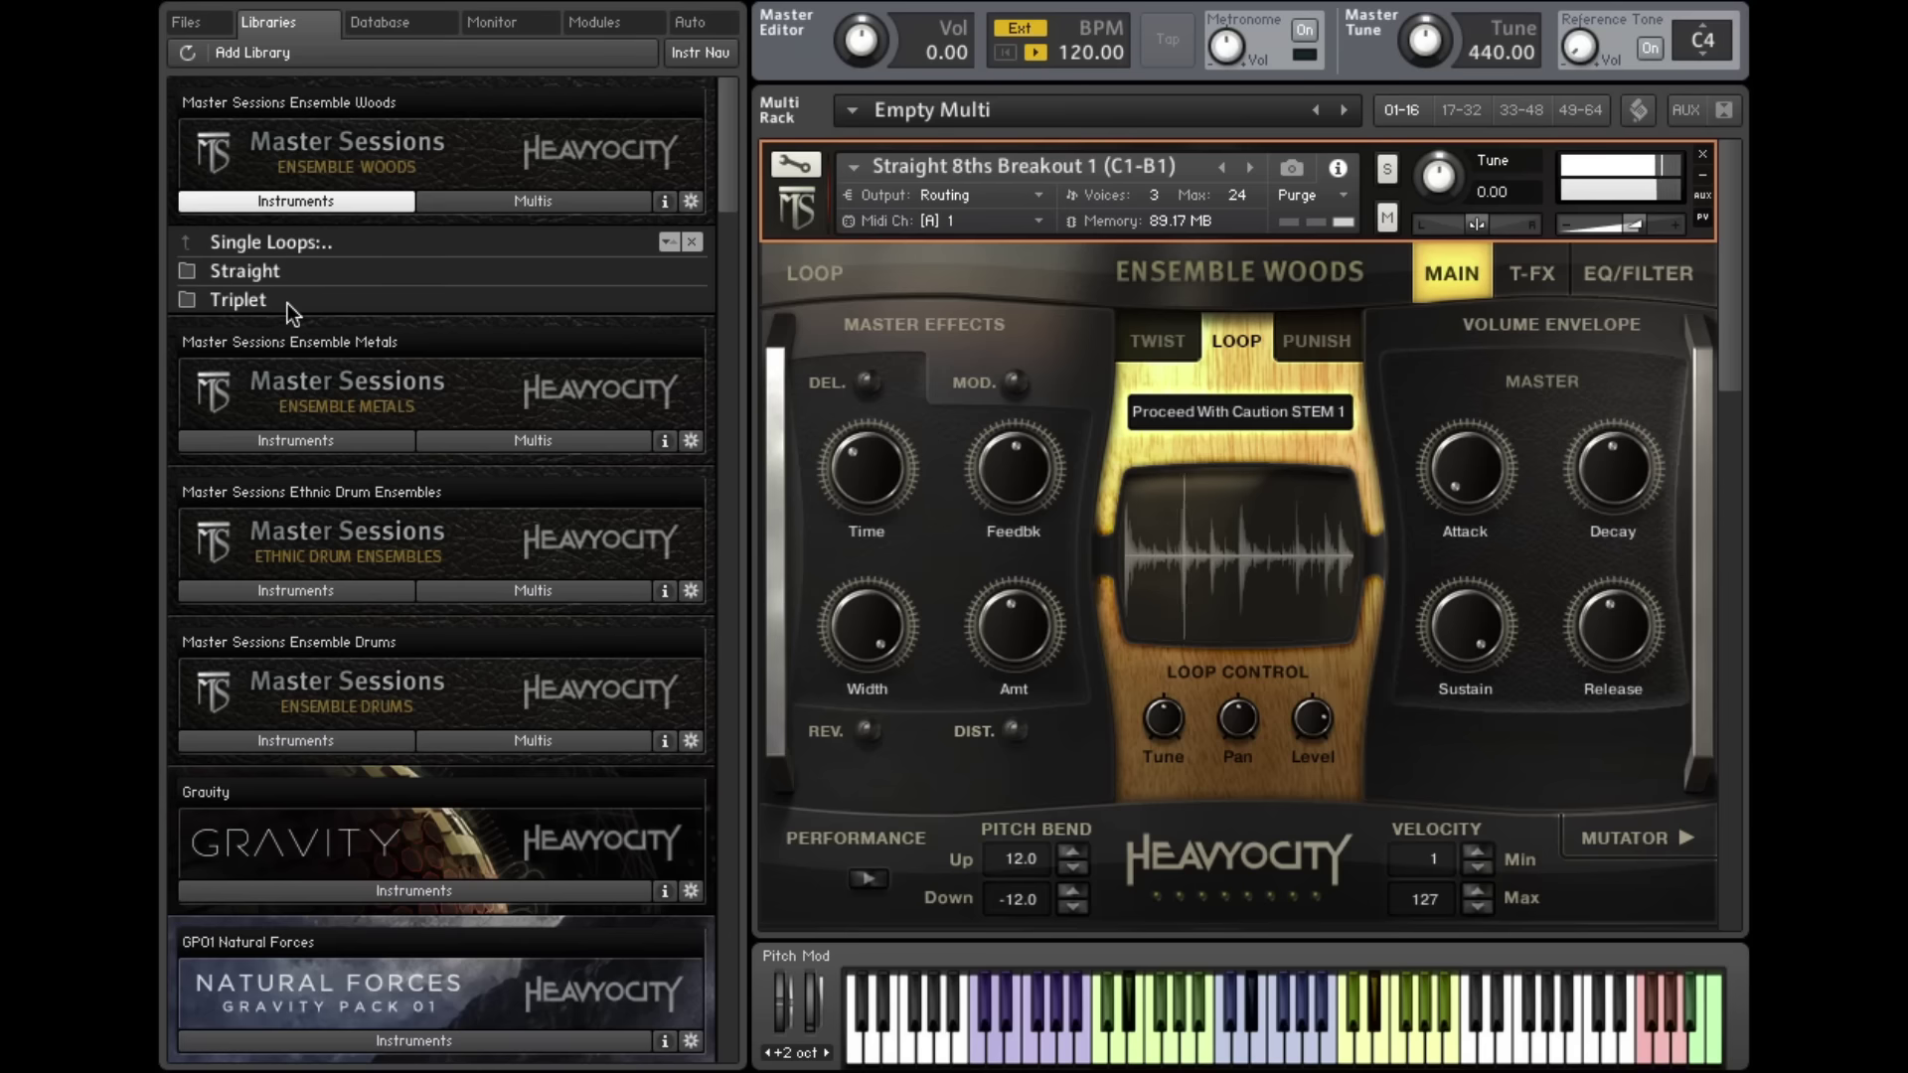
double_click(382, 242)
click(357, 272)
double_click(358, 272)
double_click(363, 272)
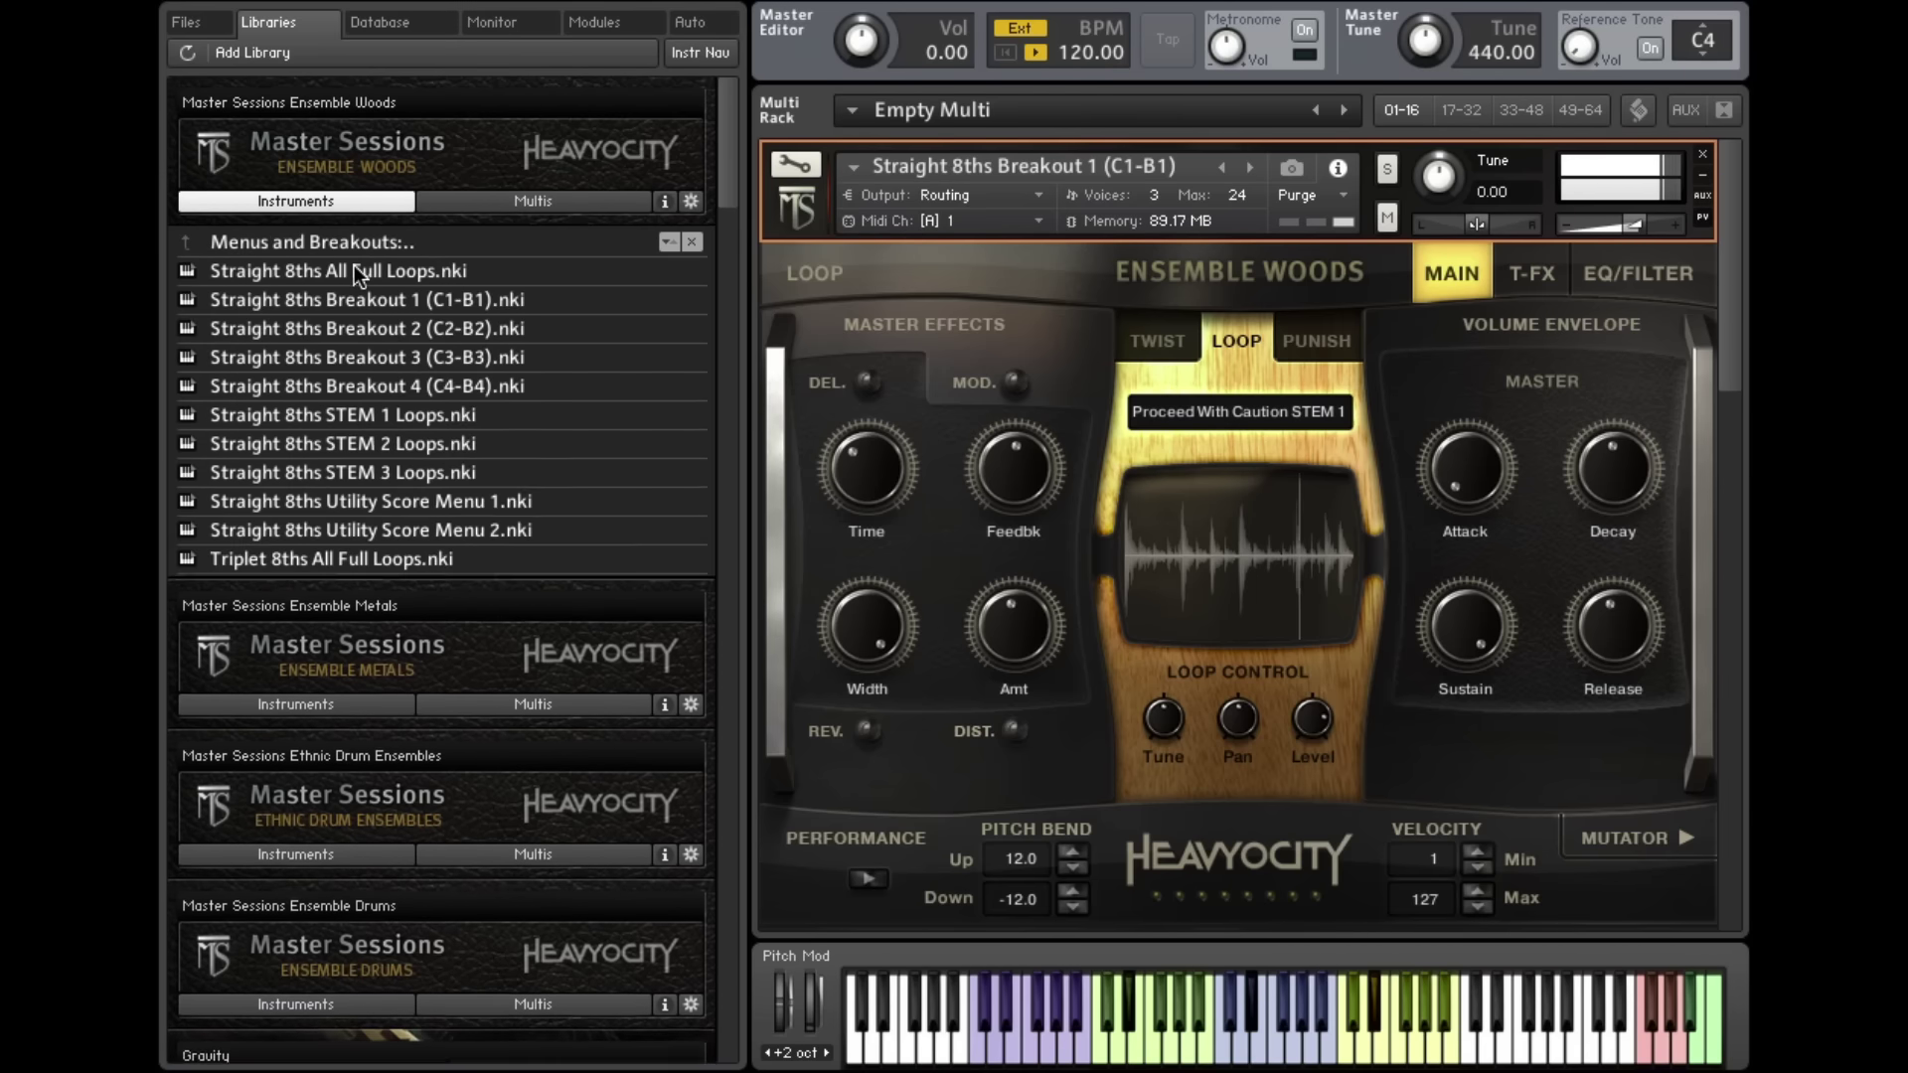
click(378, 273)
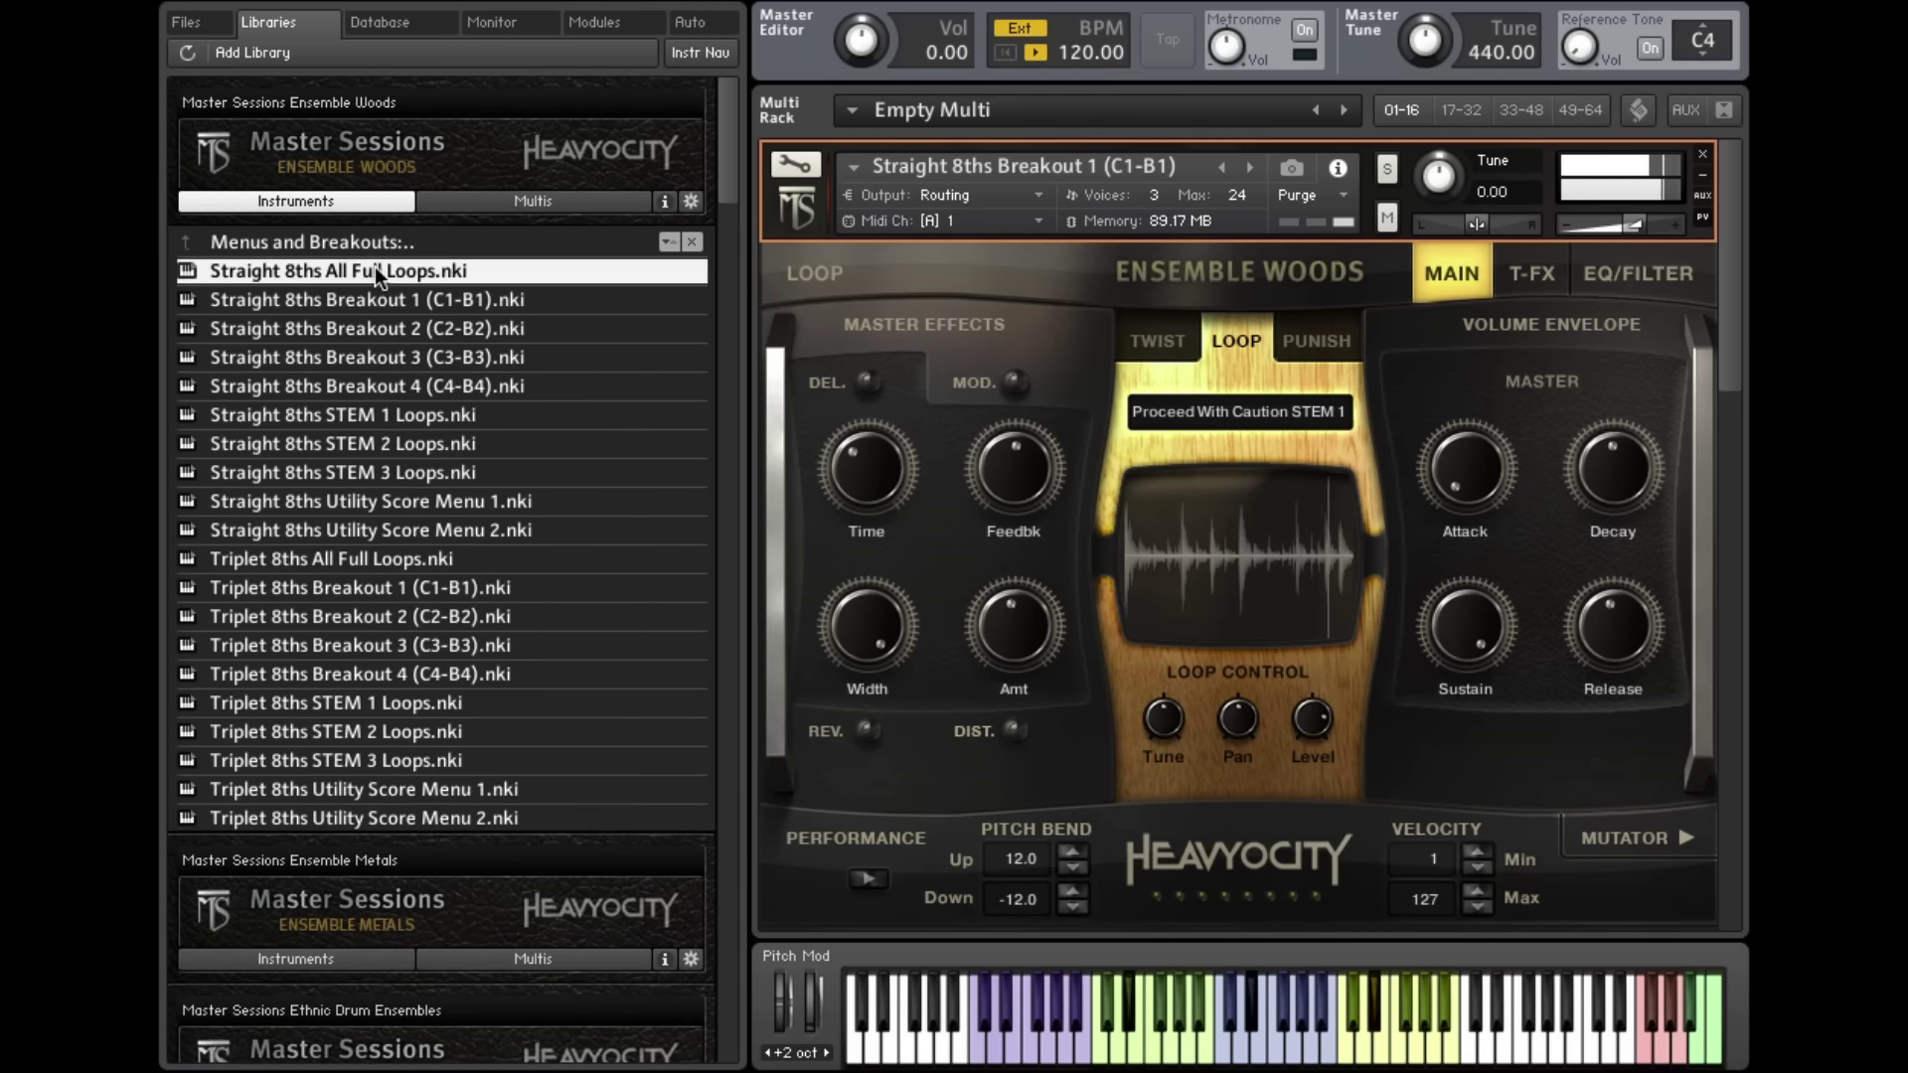
click(568, 303)
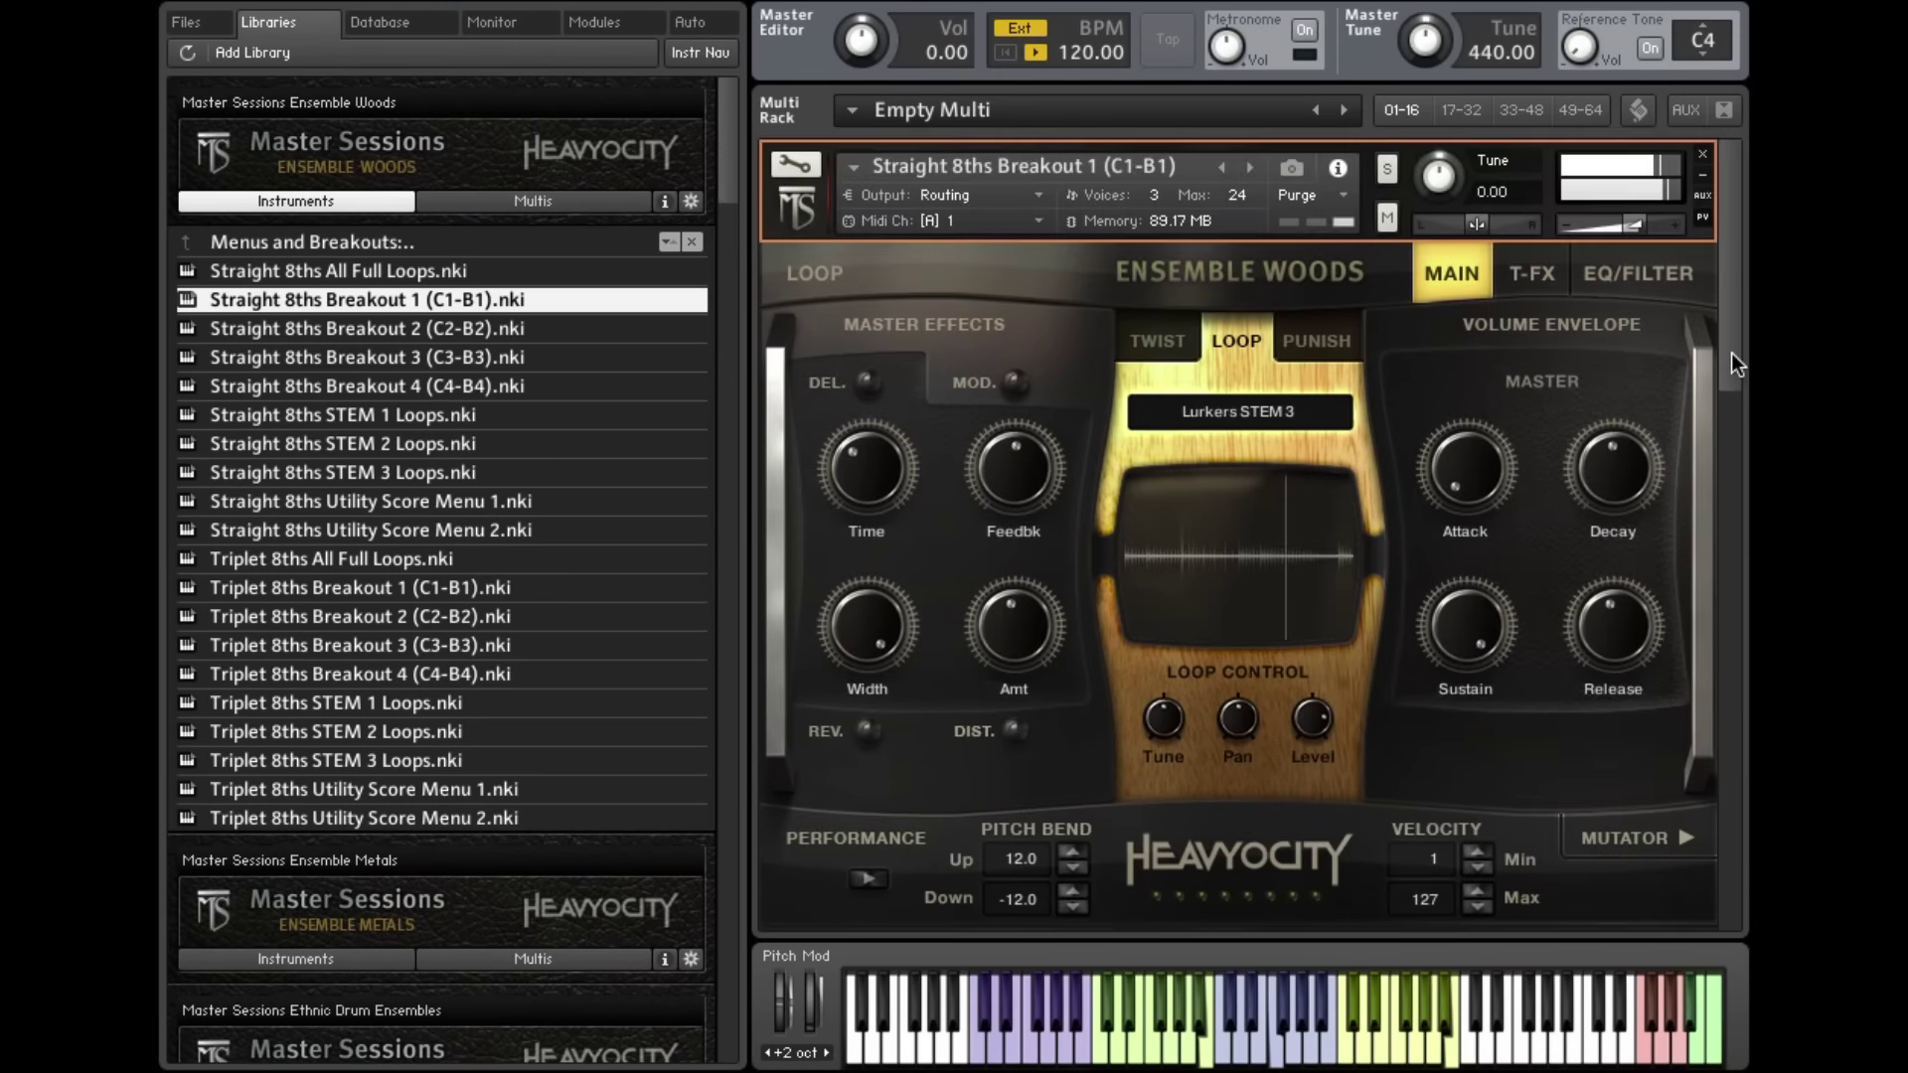
Step: Select Straight 8ths Utility Score Menu 1 in the rack, playing the Bullet Valley STEM 3 loop
drag(1731, 354, 1709, 600)
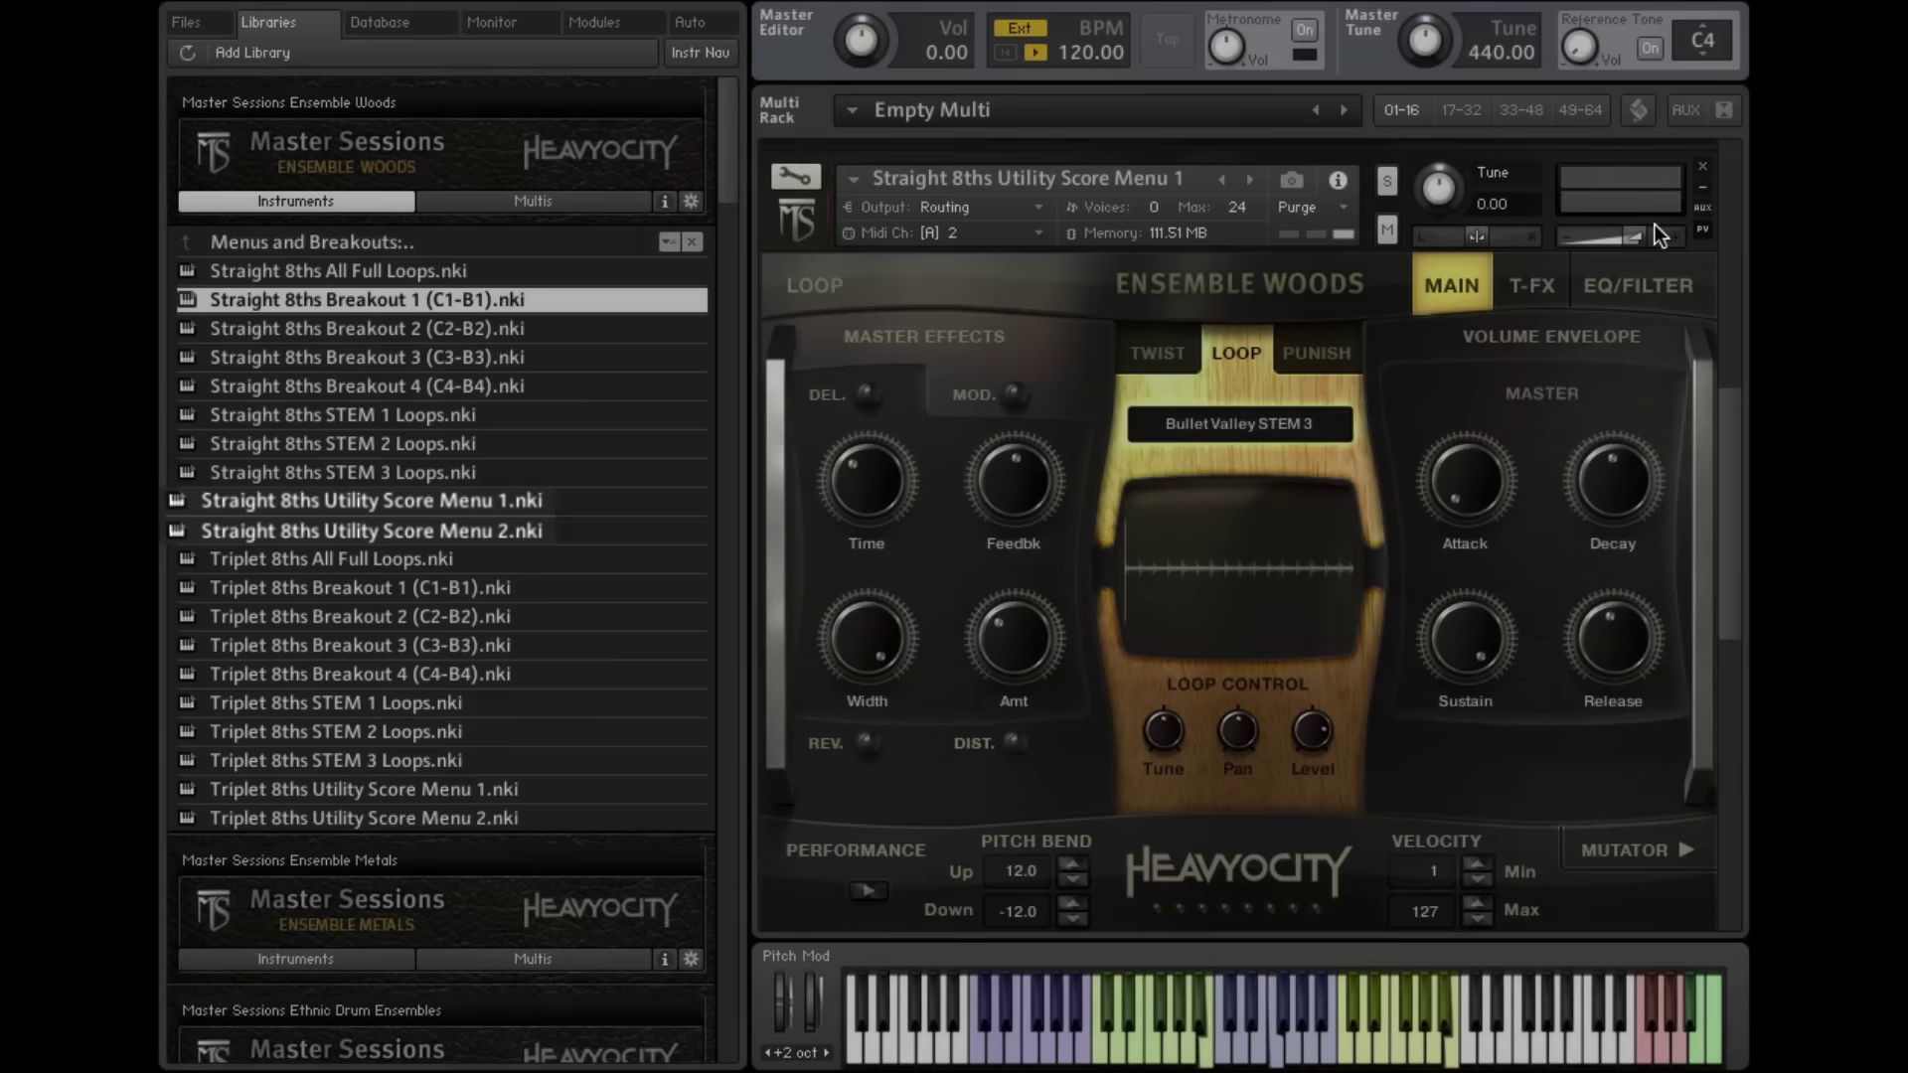
click(1635, 200)
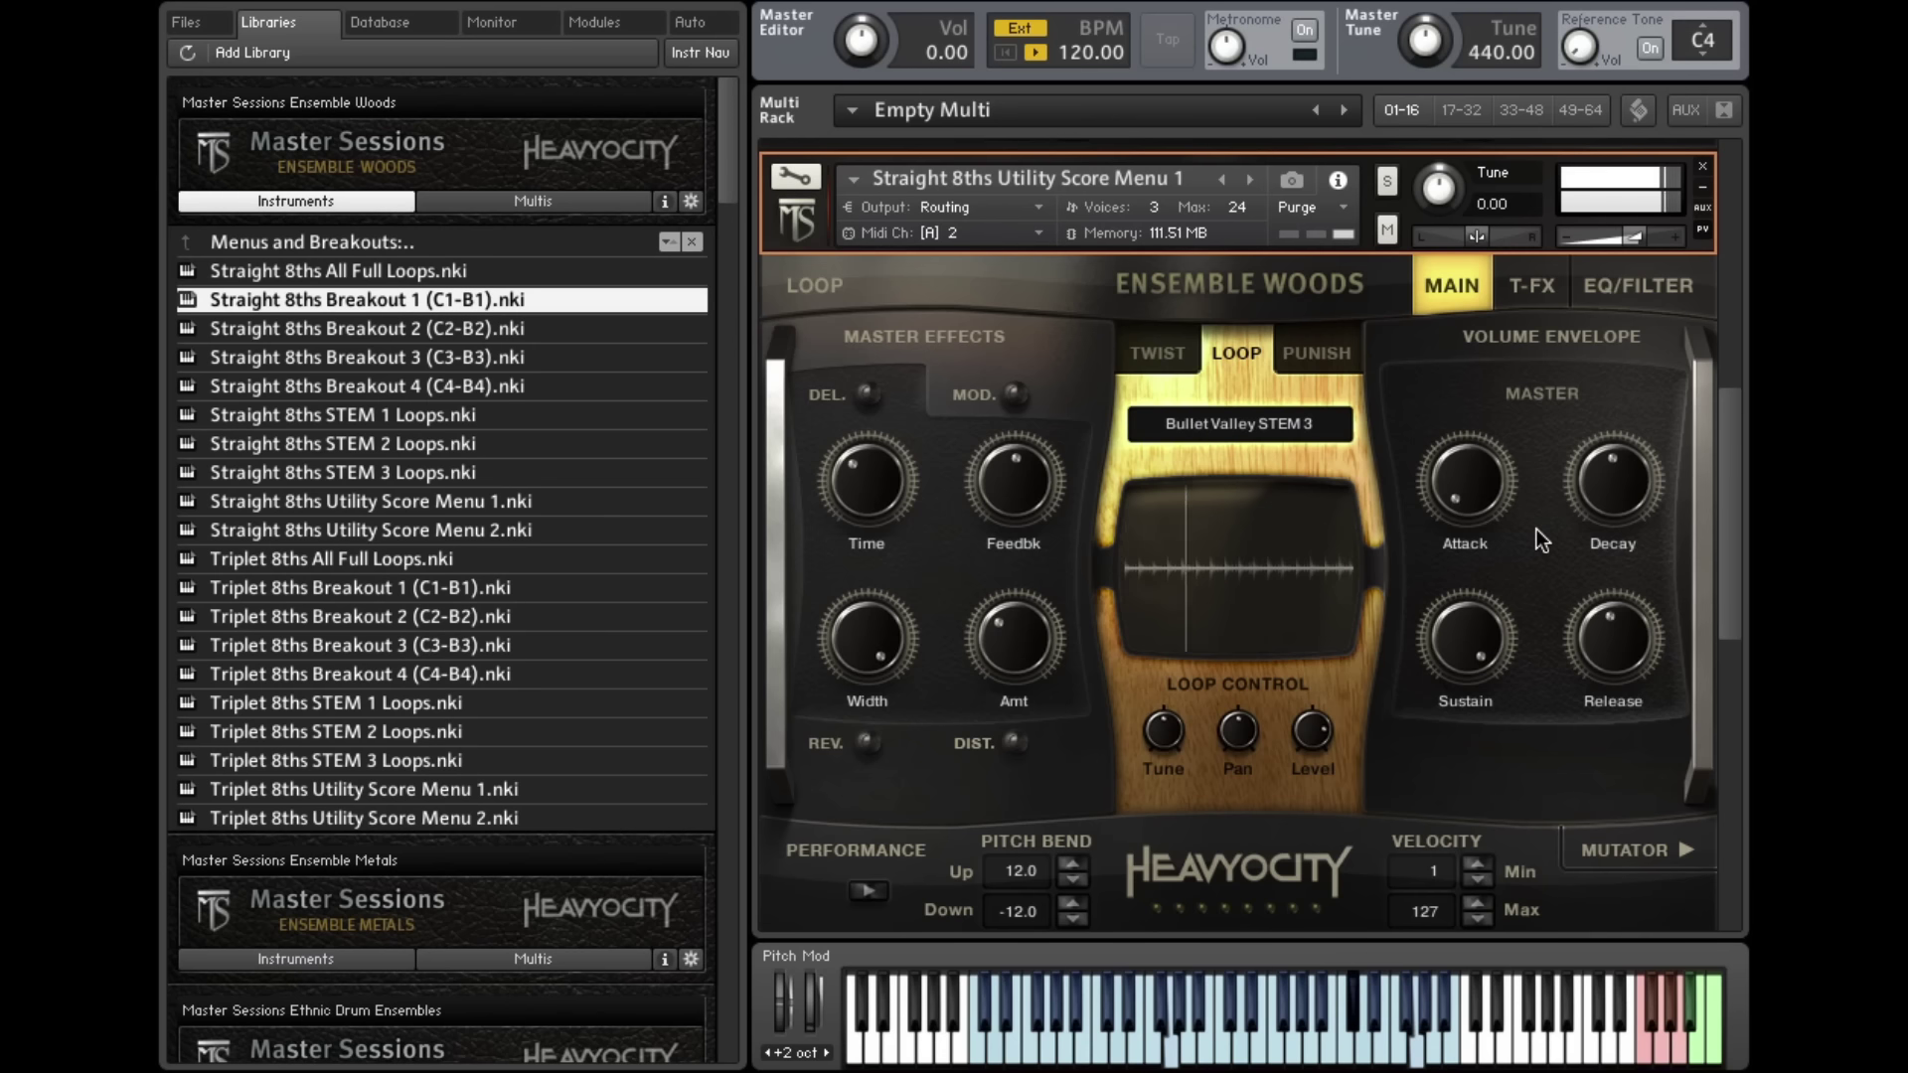
Step: Browse to Single Loops > Straight, select Terrortories - Full (120BPM) and open its ADV.LOOP page
click(413, 238)
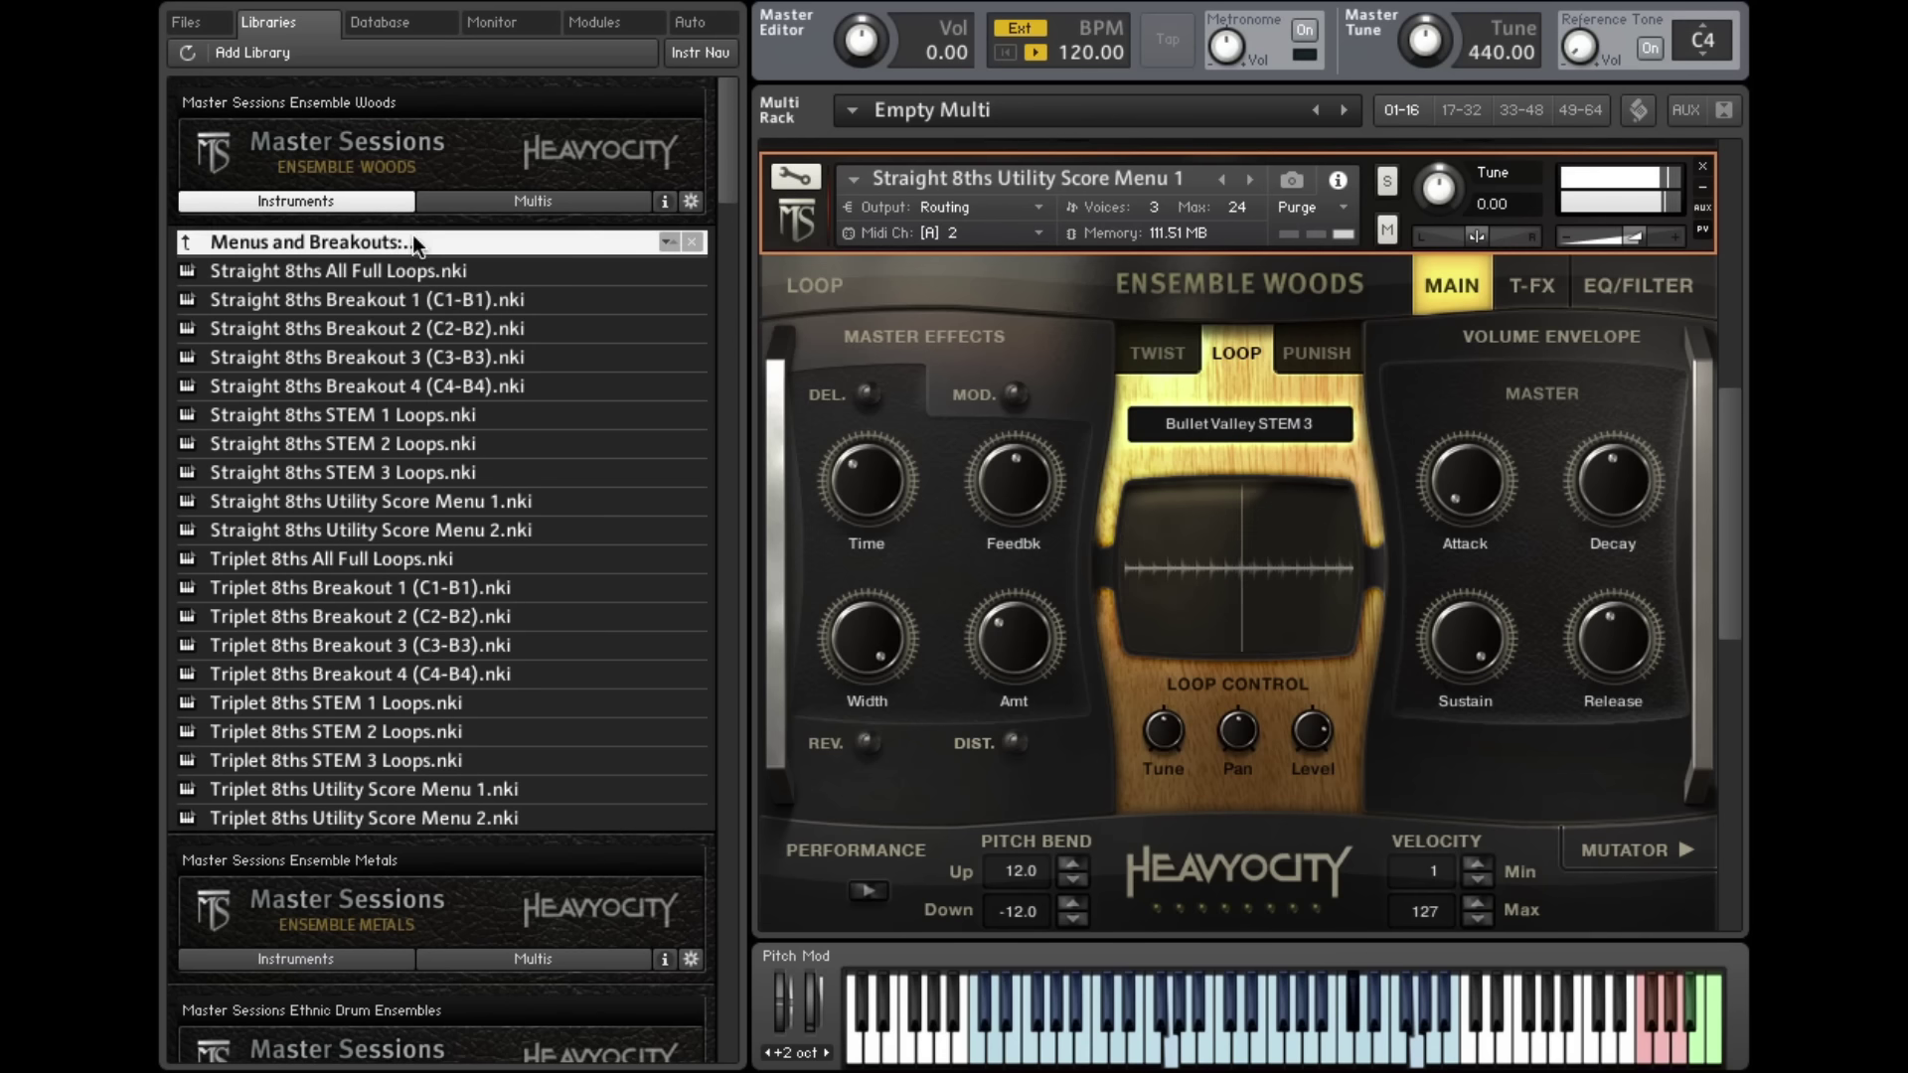
click(385, 246)
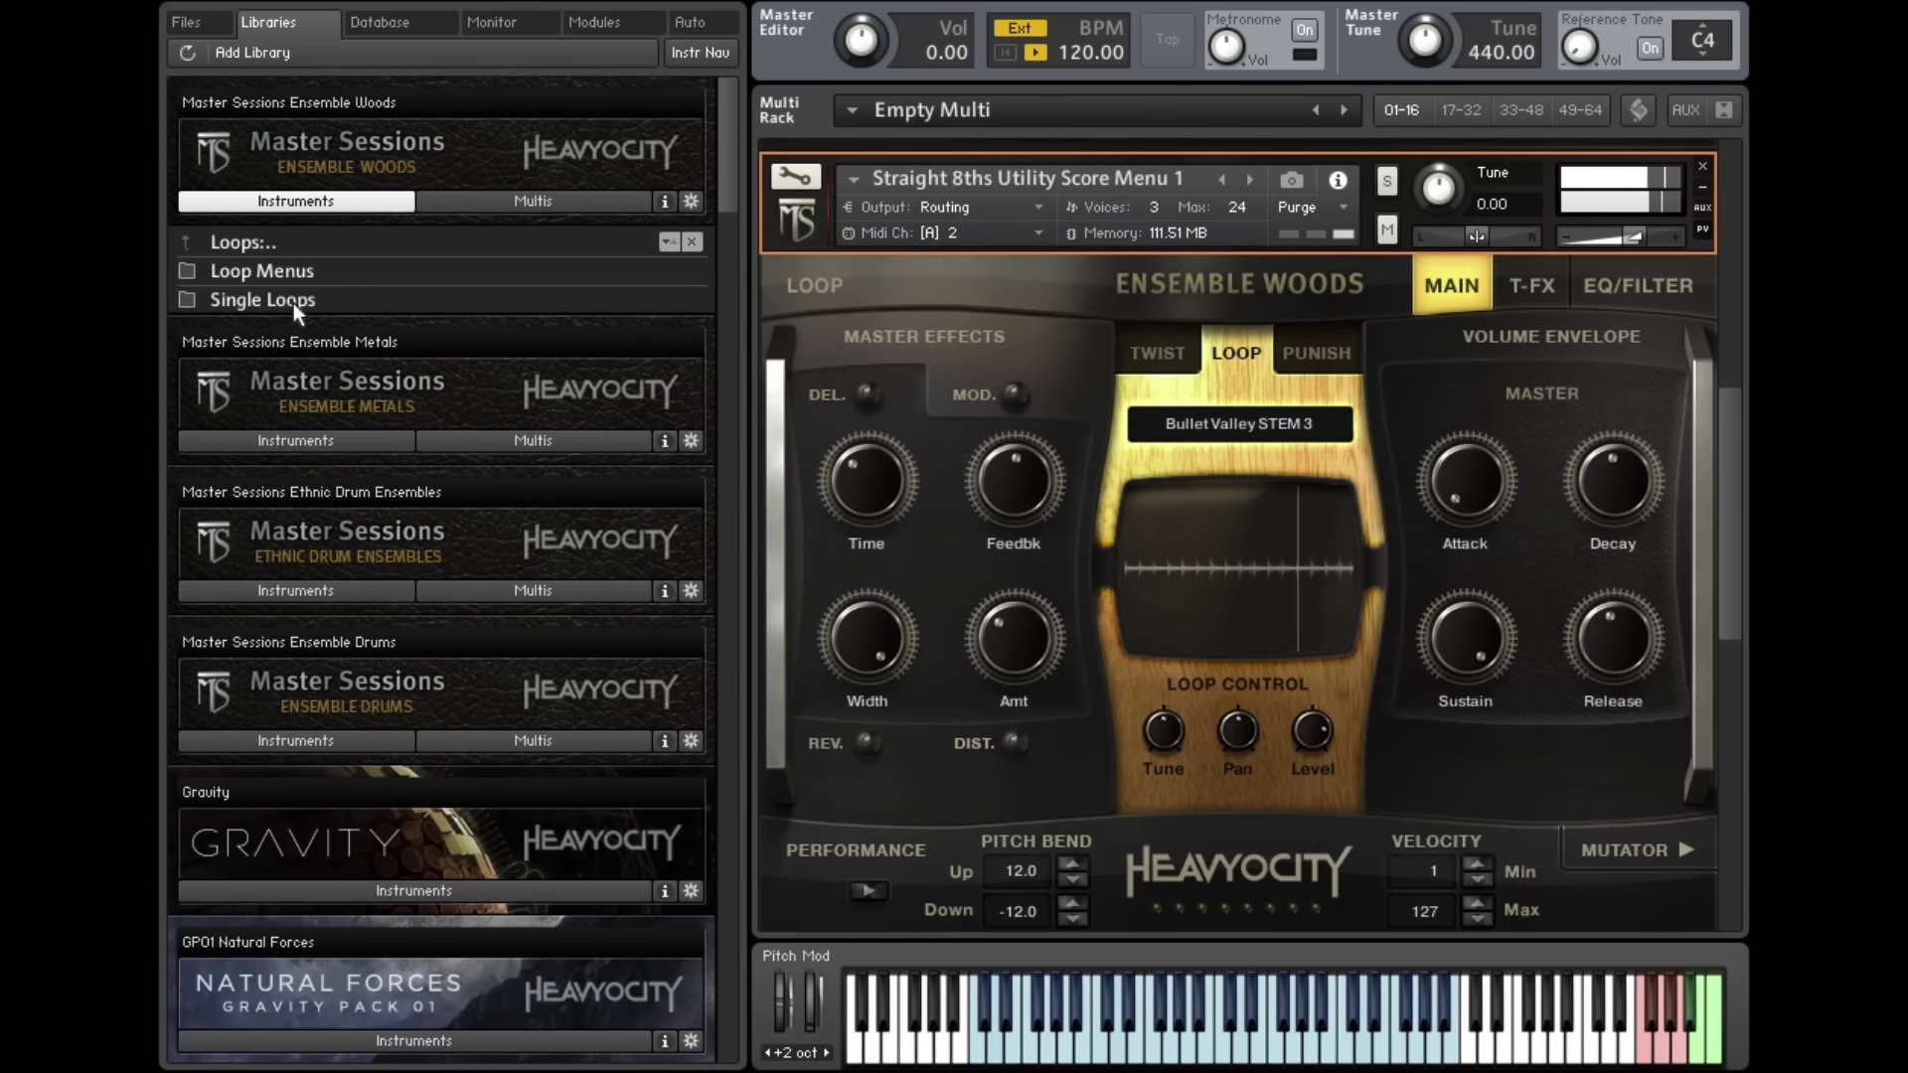
click(295, 302)
click(302, 272)
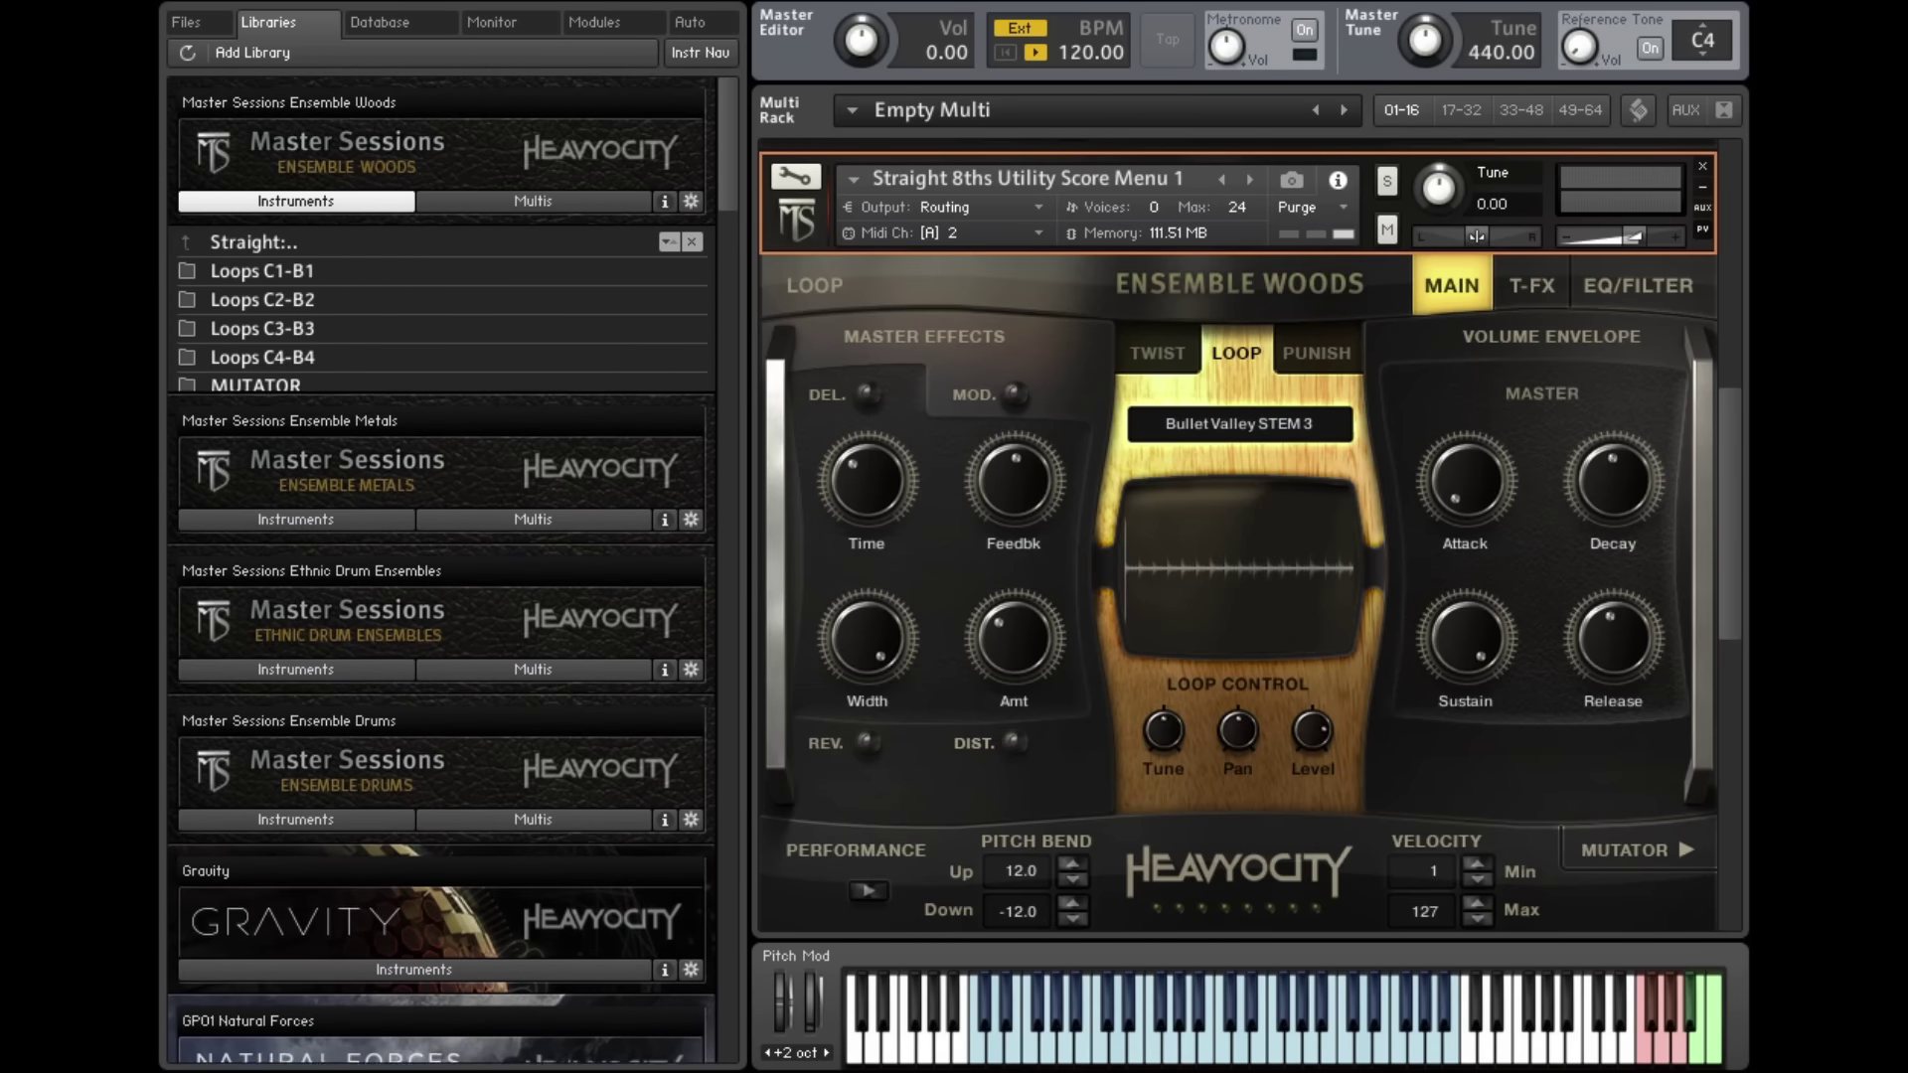
drag(1742, 546, 1713, 791)
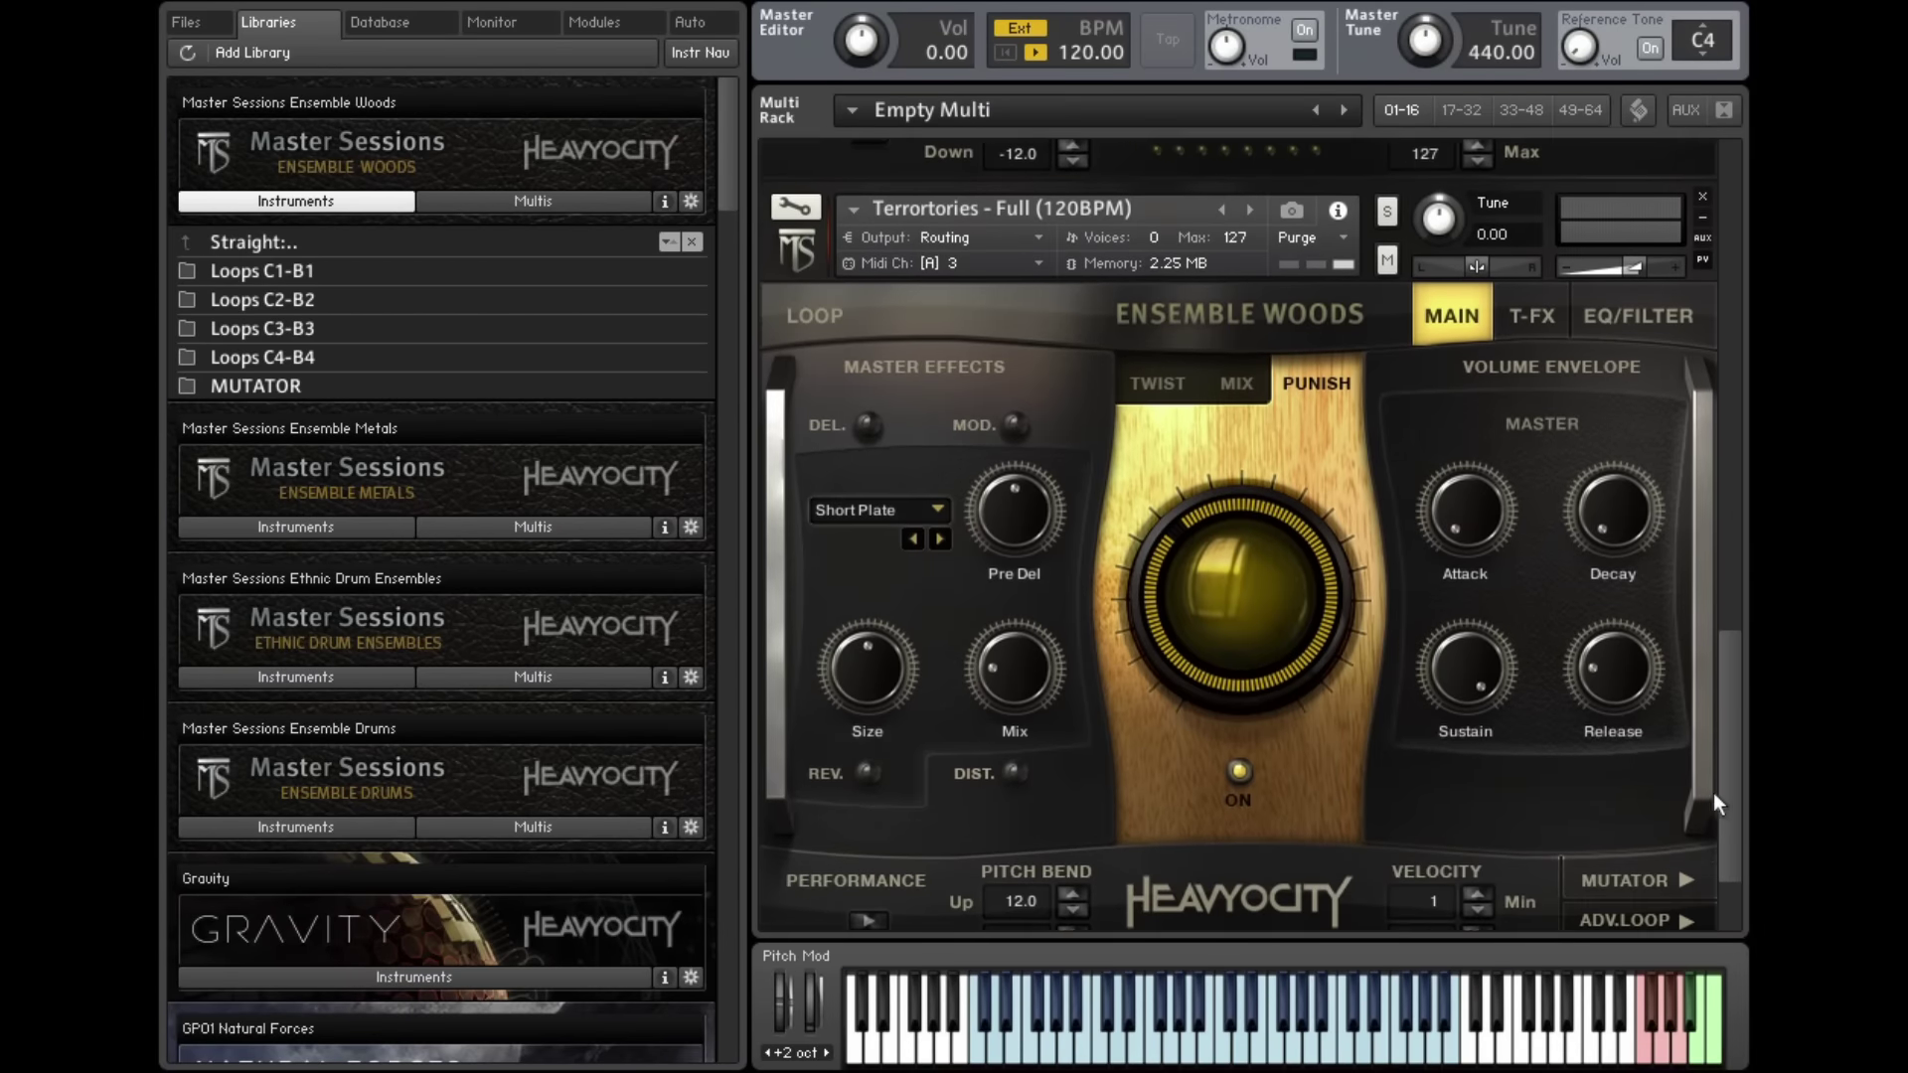
click(1613, 188)
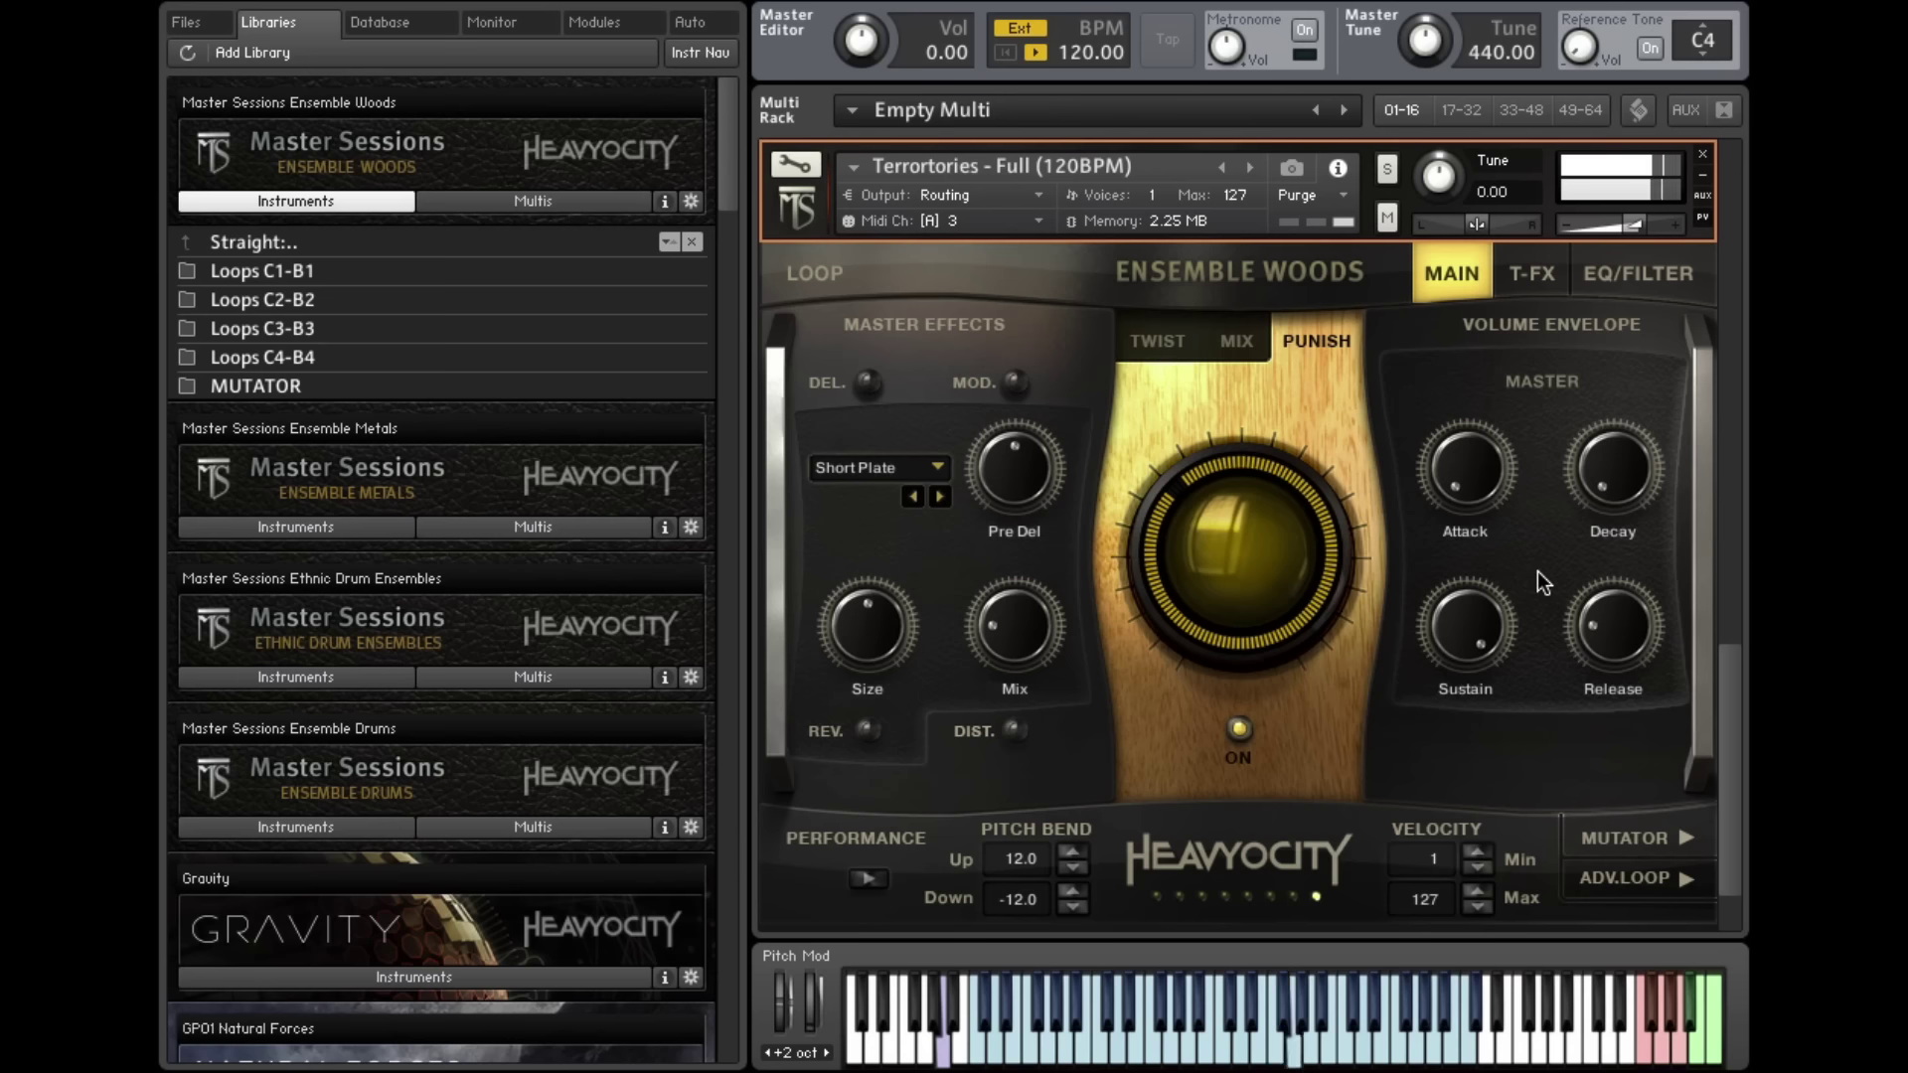
click(1630, 877)
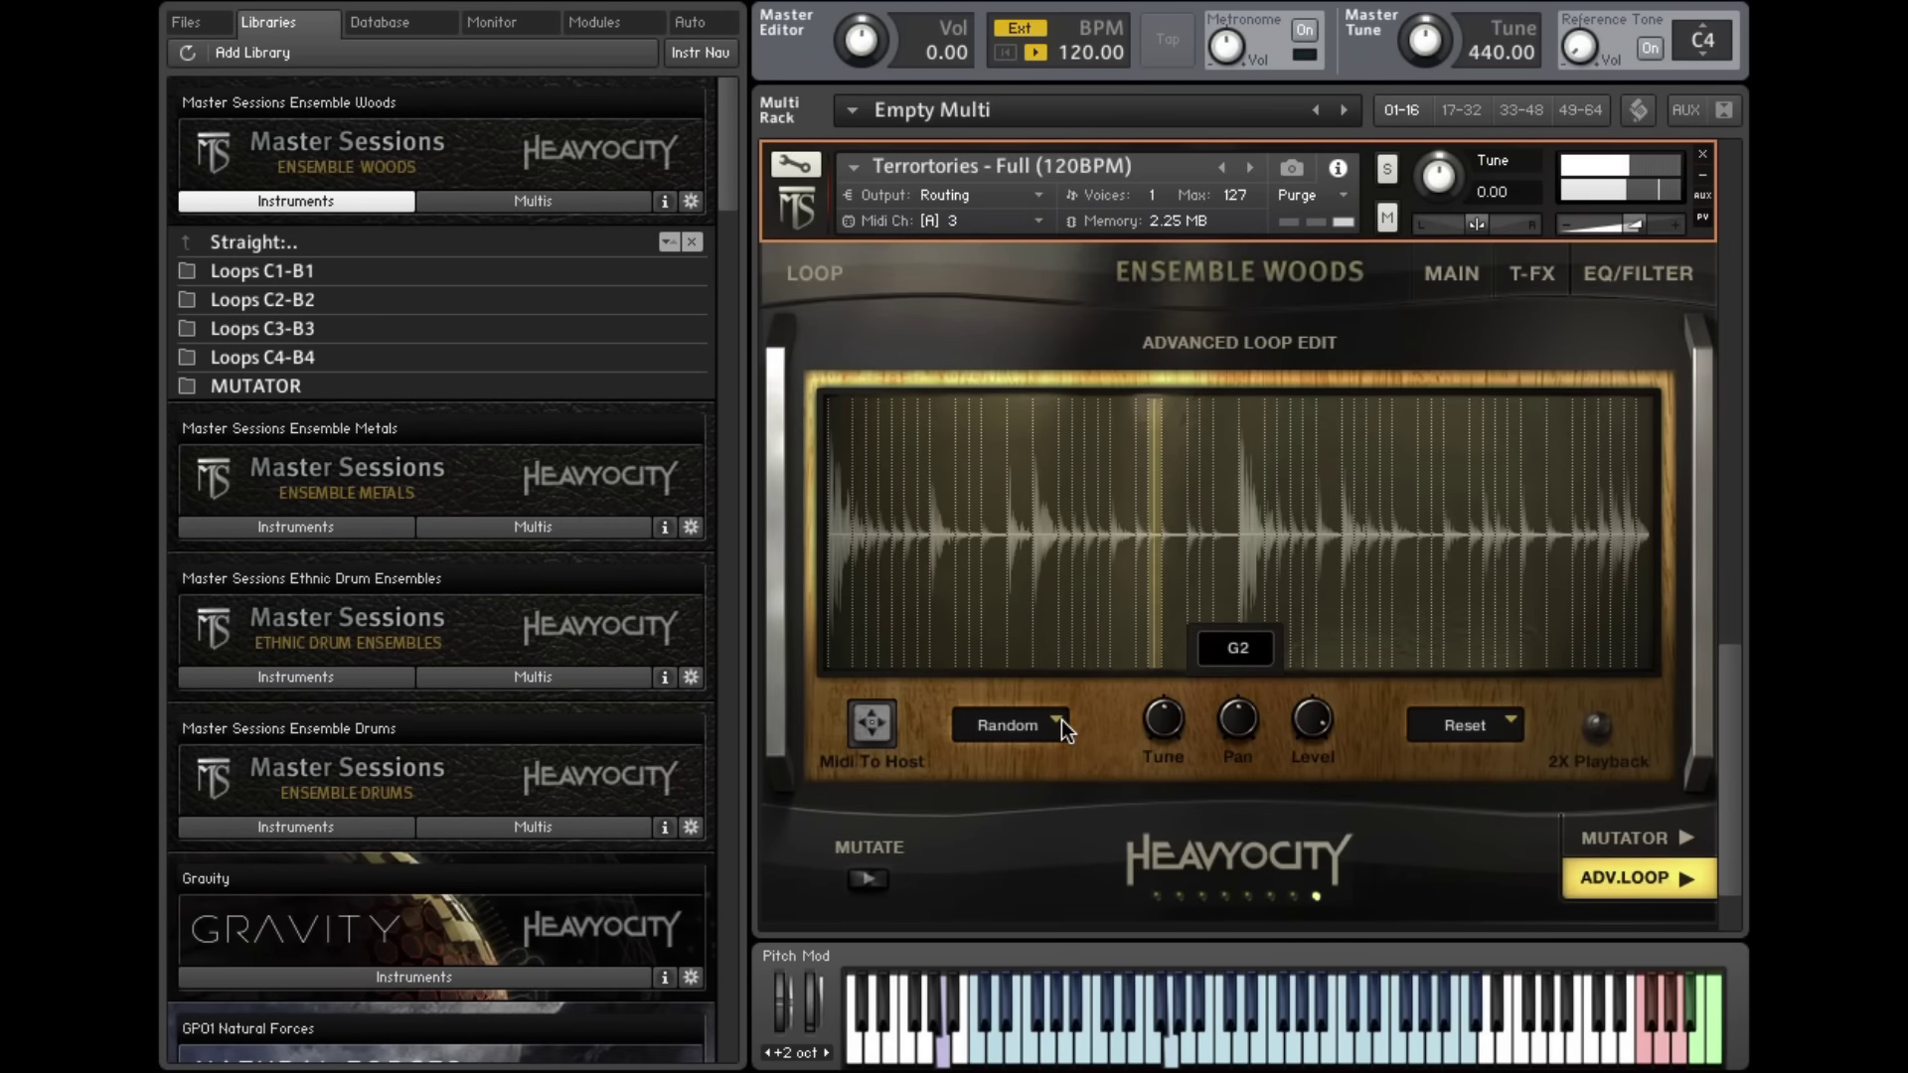
Step: Randomize the loop slices' pan, then reset the pan back to normal
click(1061, 722)
click(995, 843)
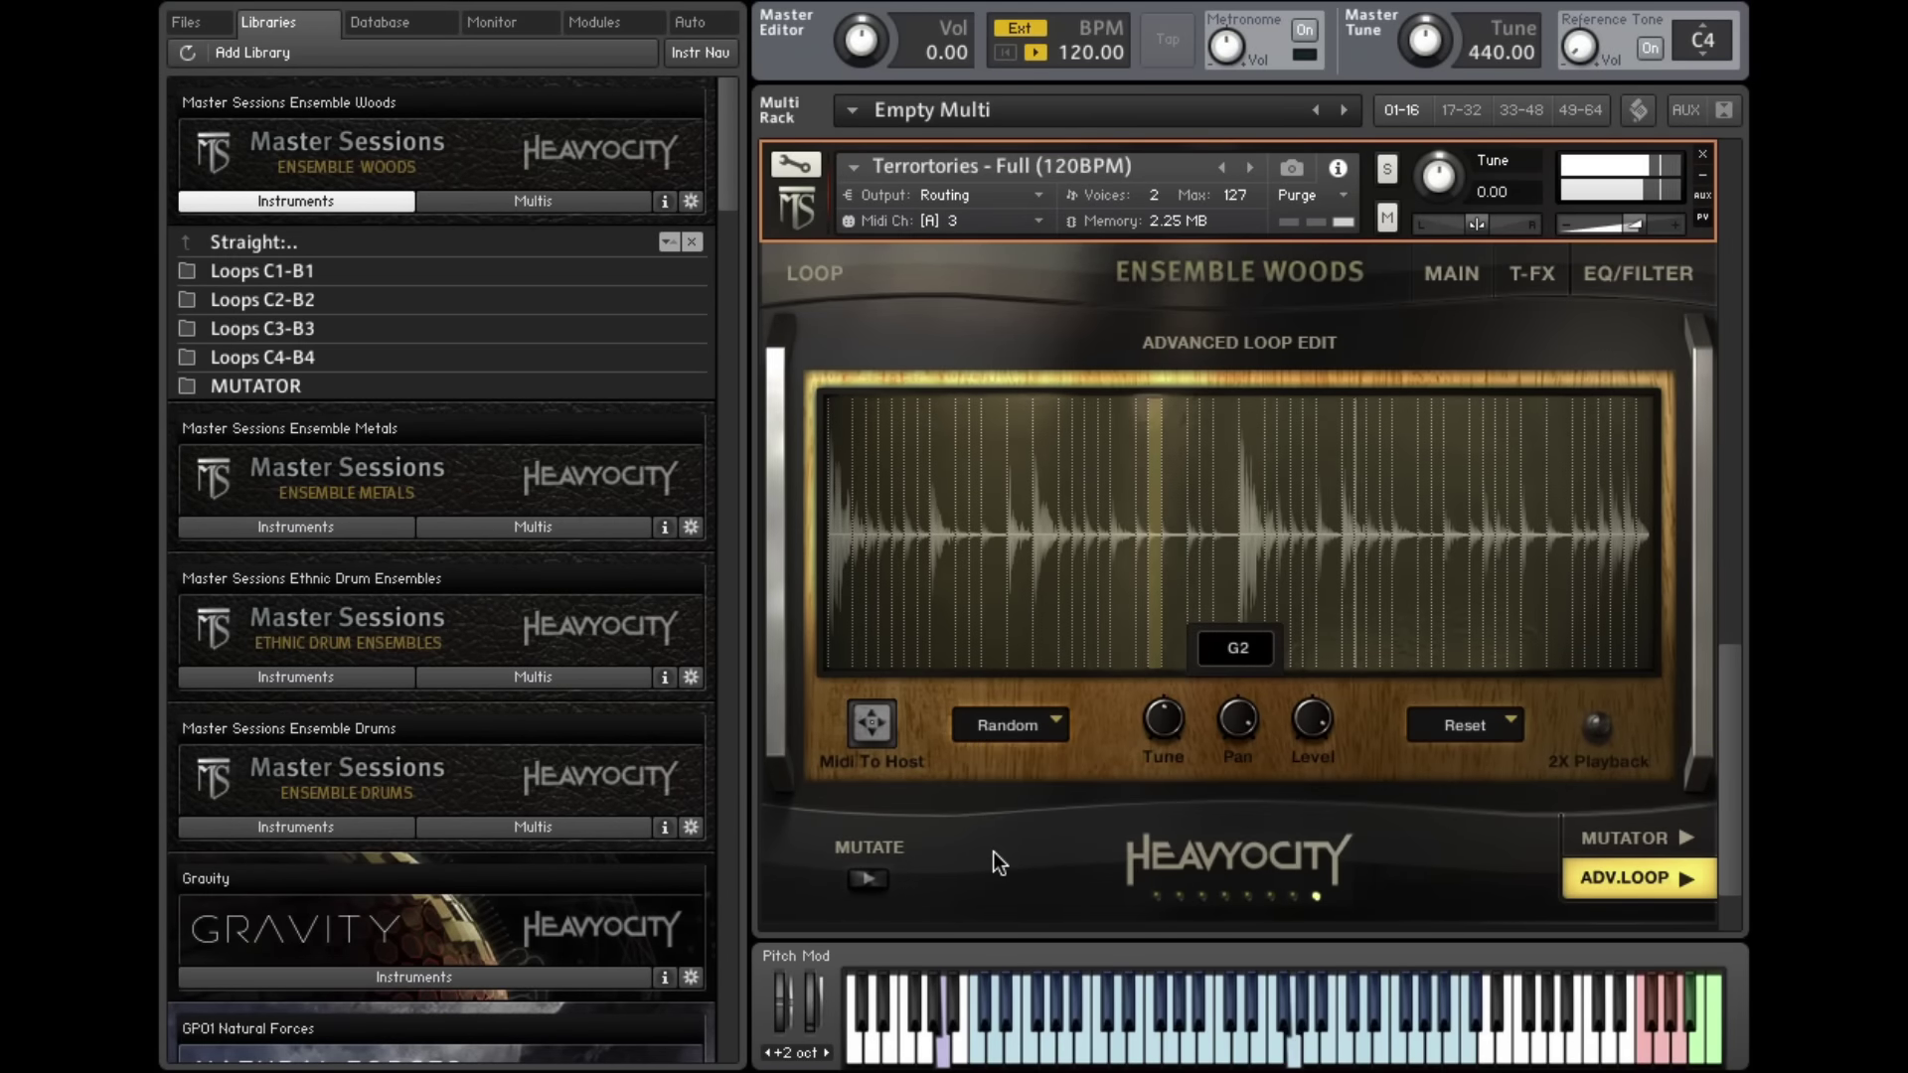
click(1059, 723)
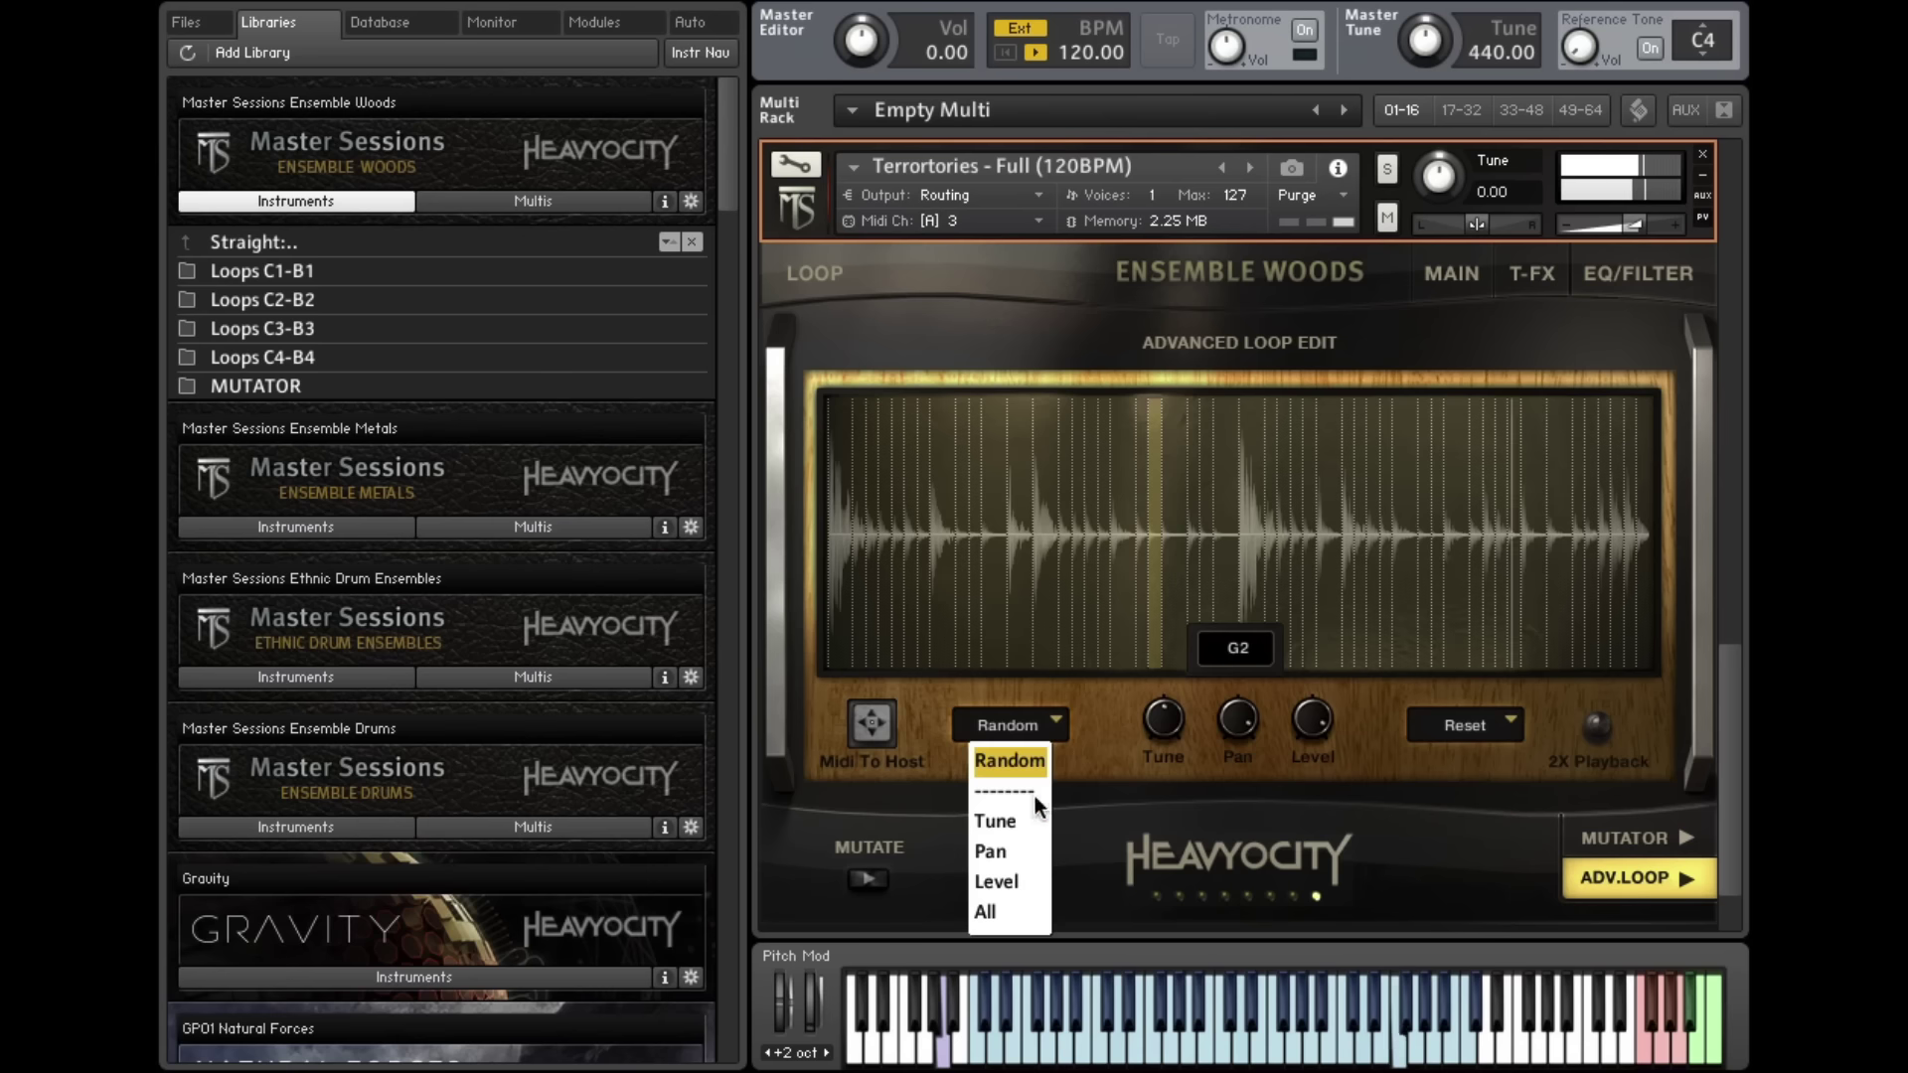
click(1018, 846)
click(1477, 730)
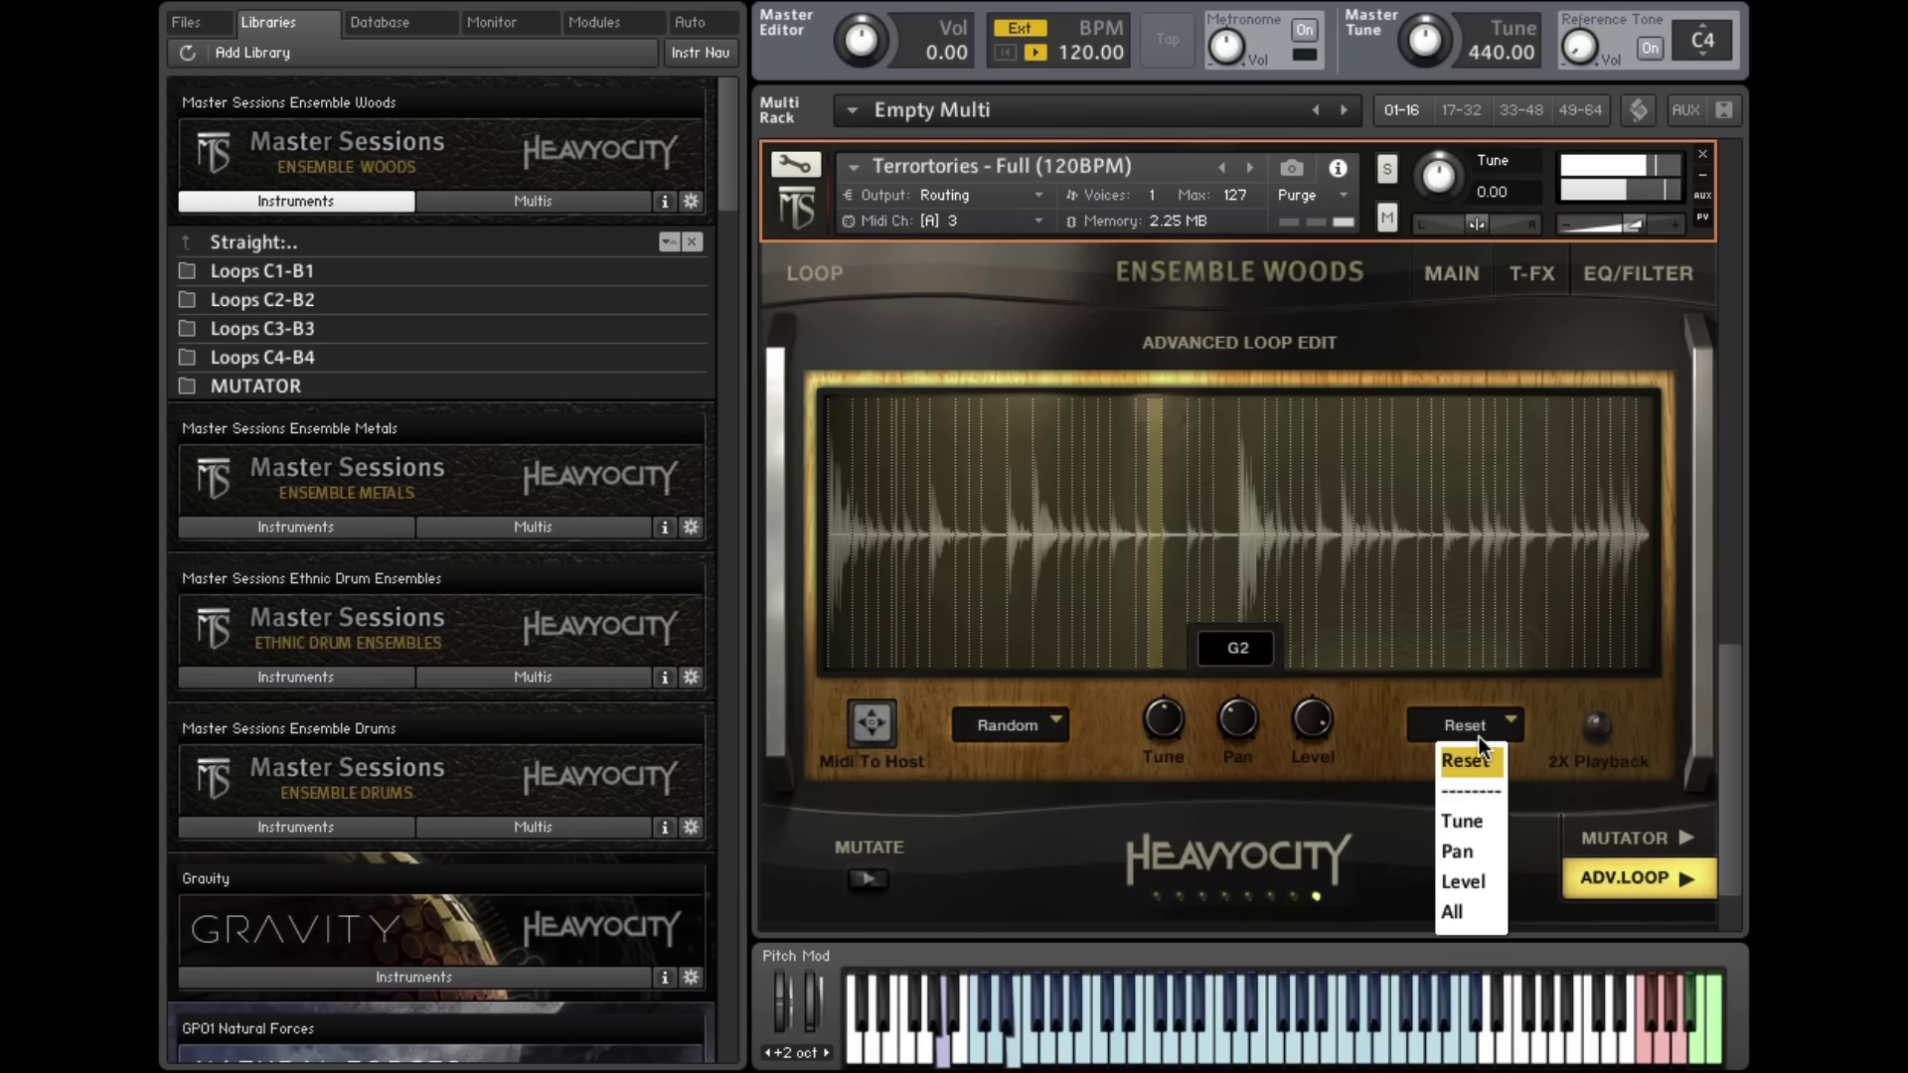
click(1464, 852)
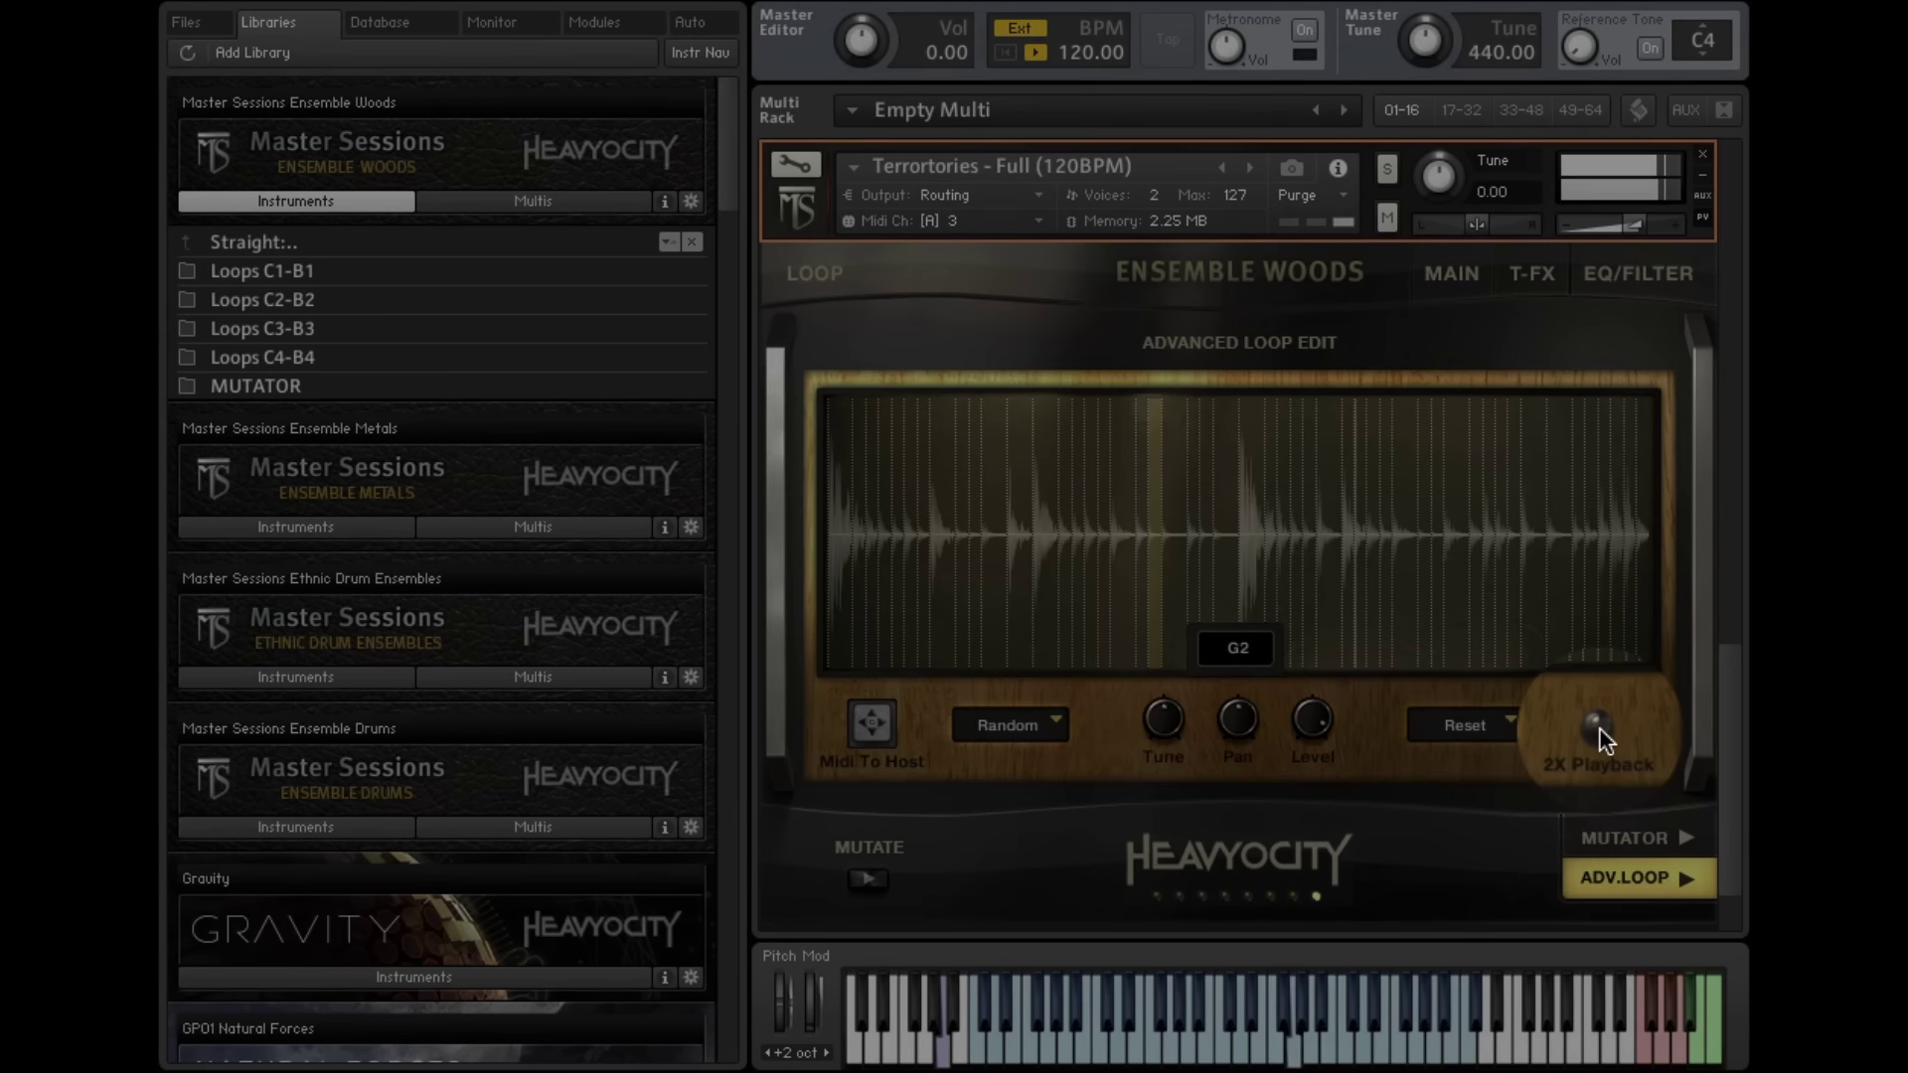
Step: Toggle 2X Playback on and off, then bring up the Loop Mutator page
click(1595, 725)
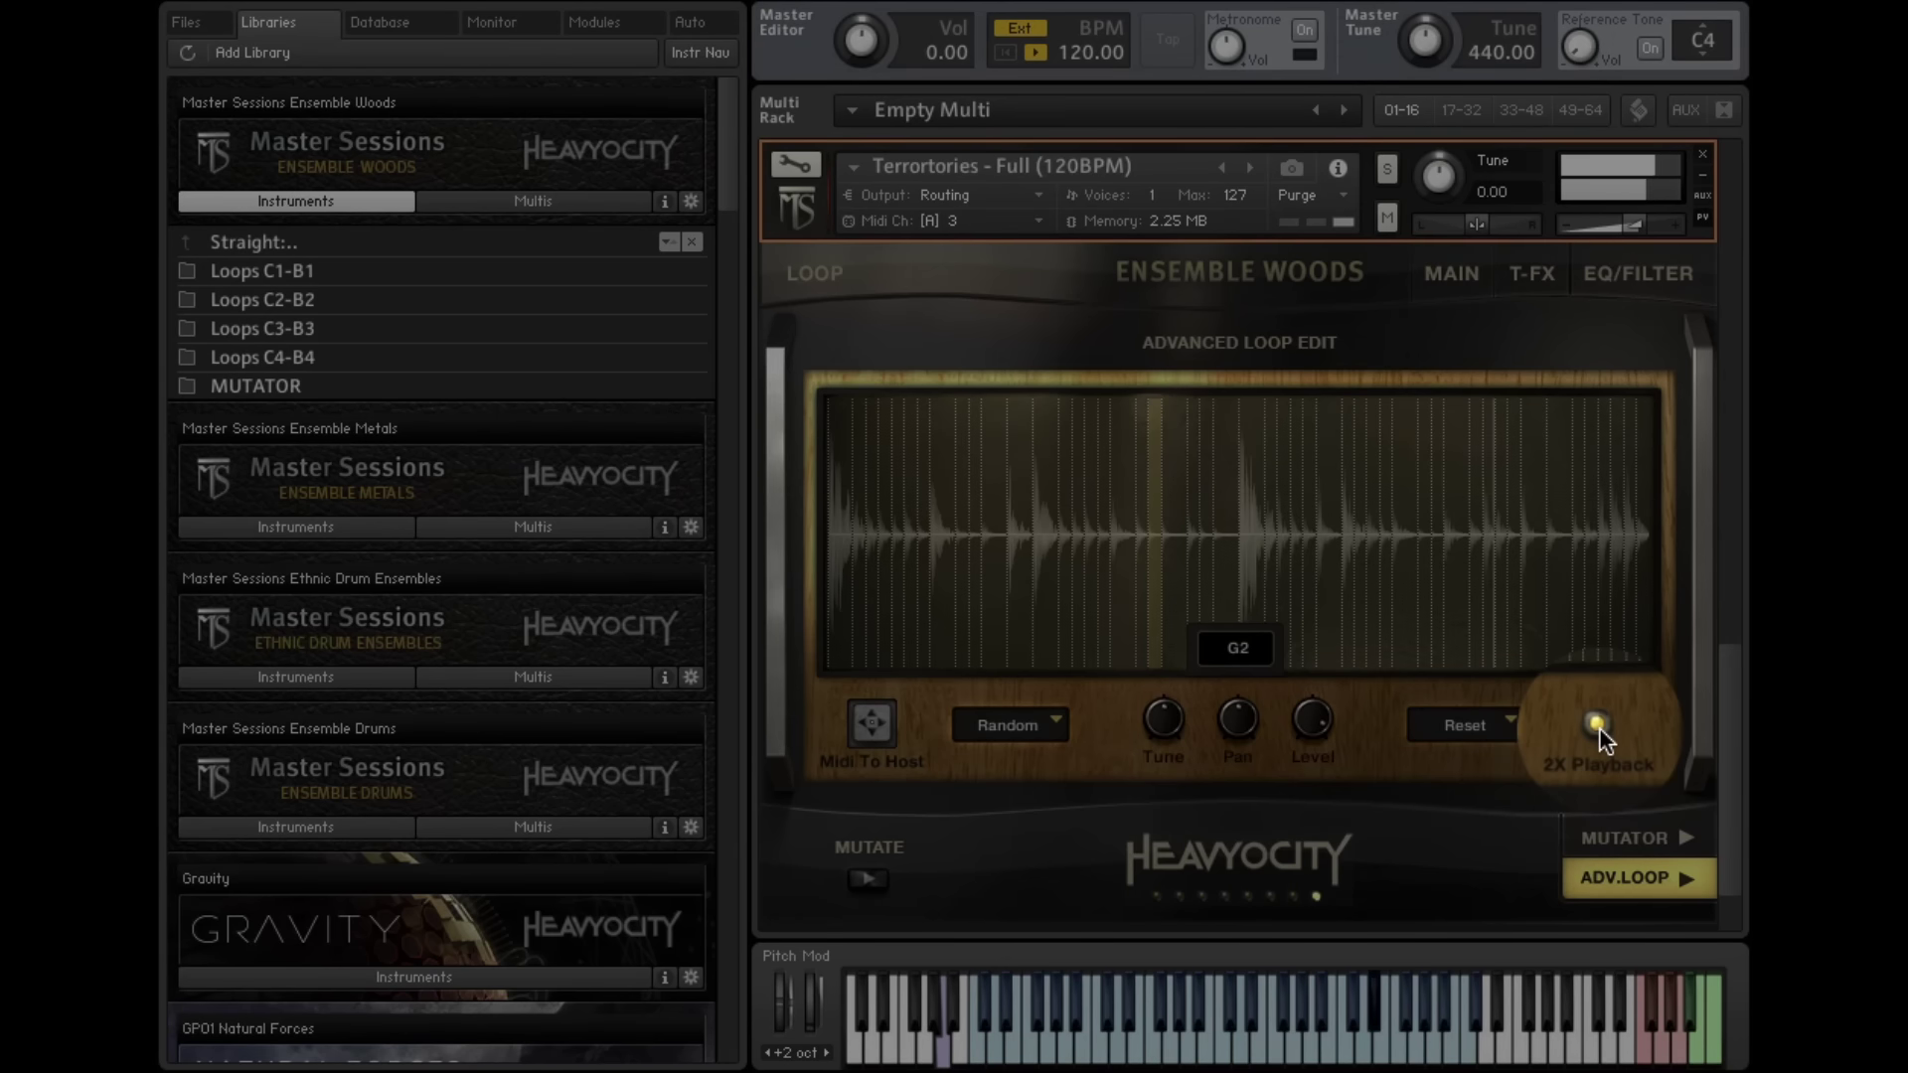
click(1596, 726)
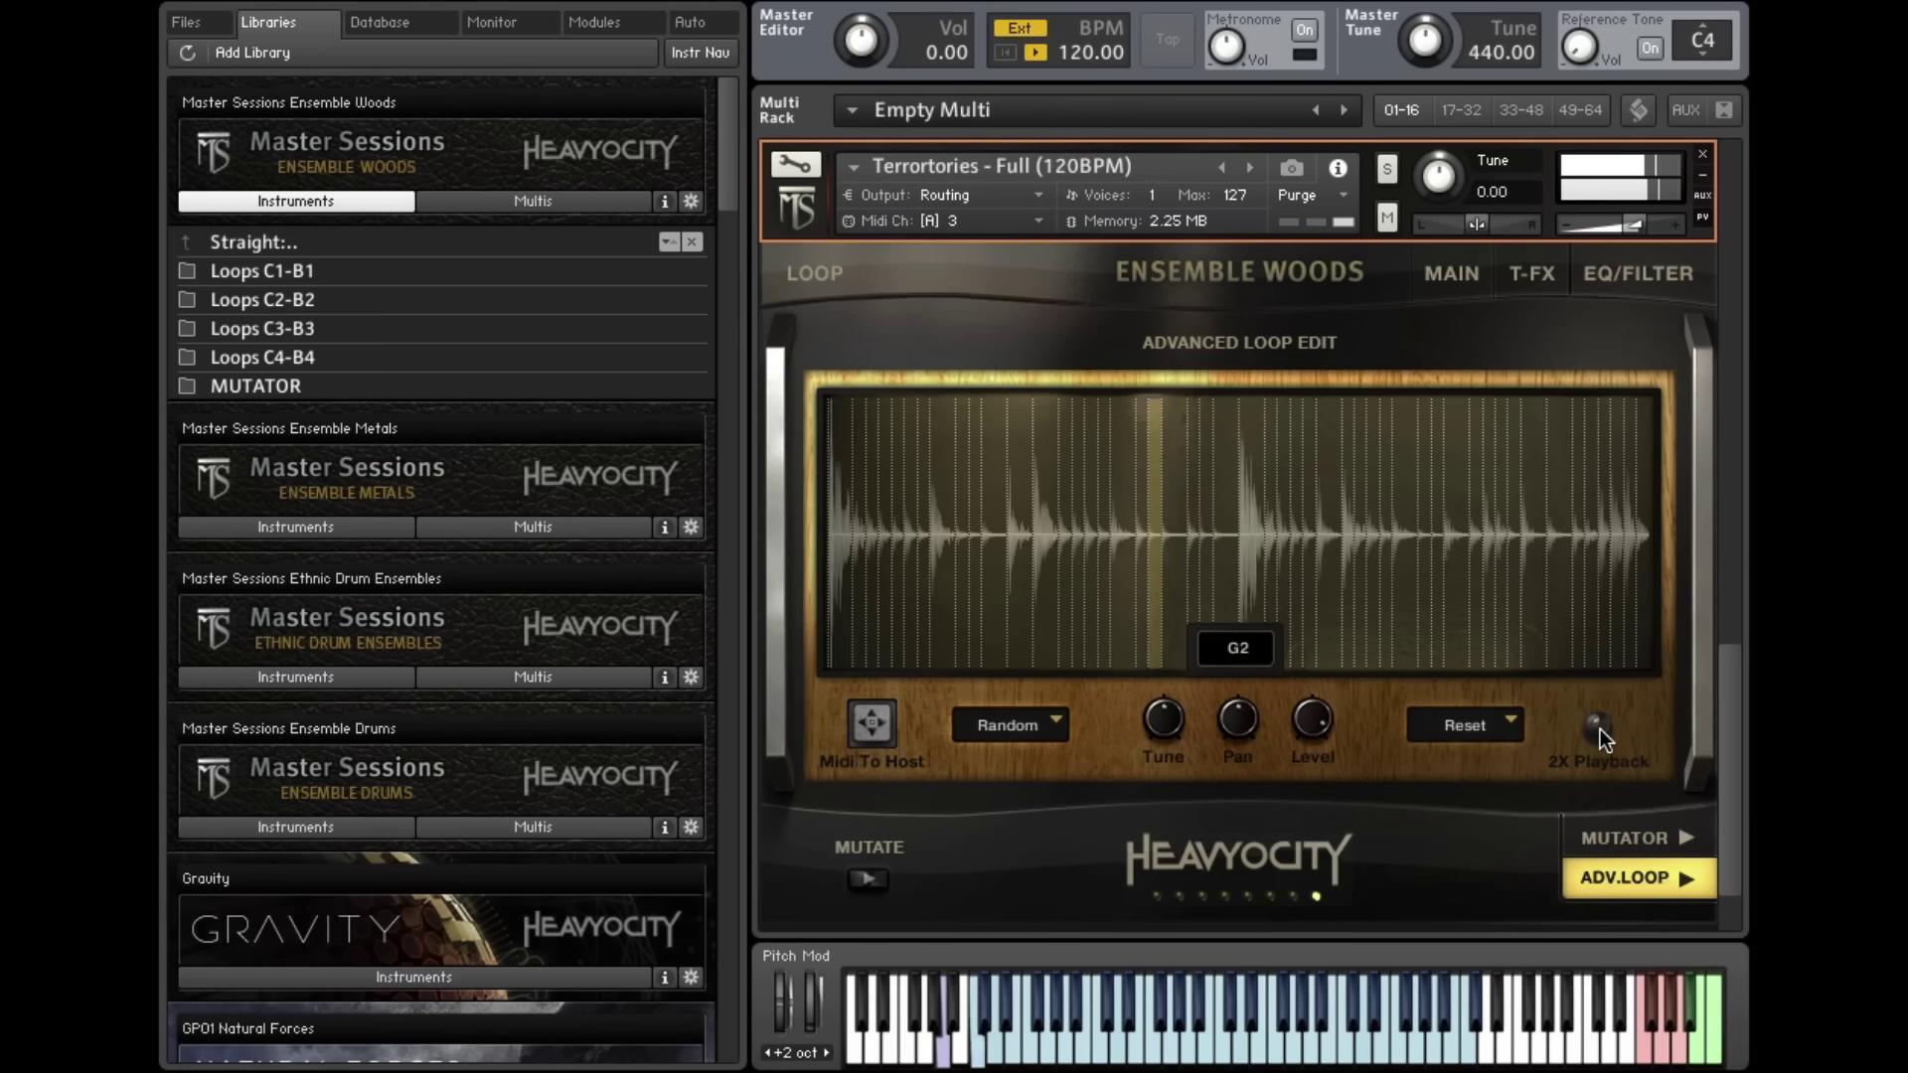
click(1635, 831)
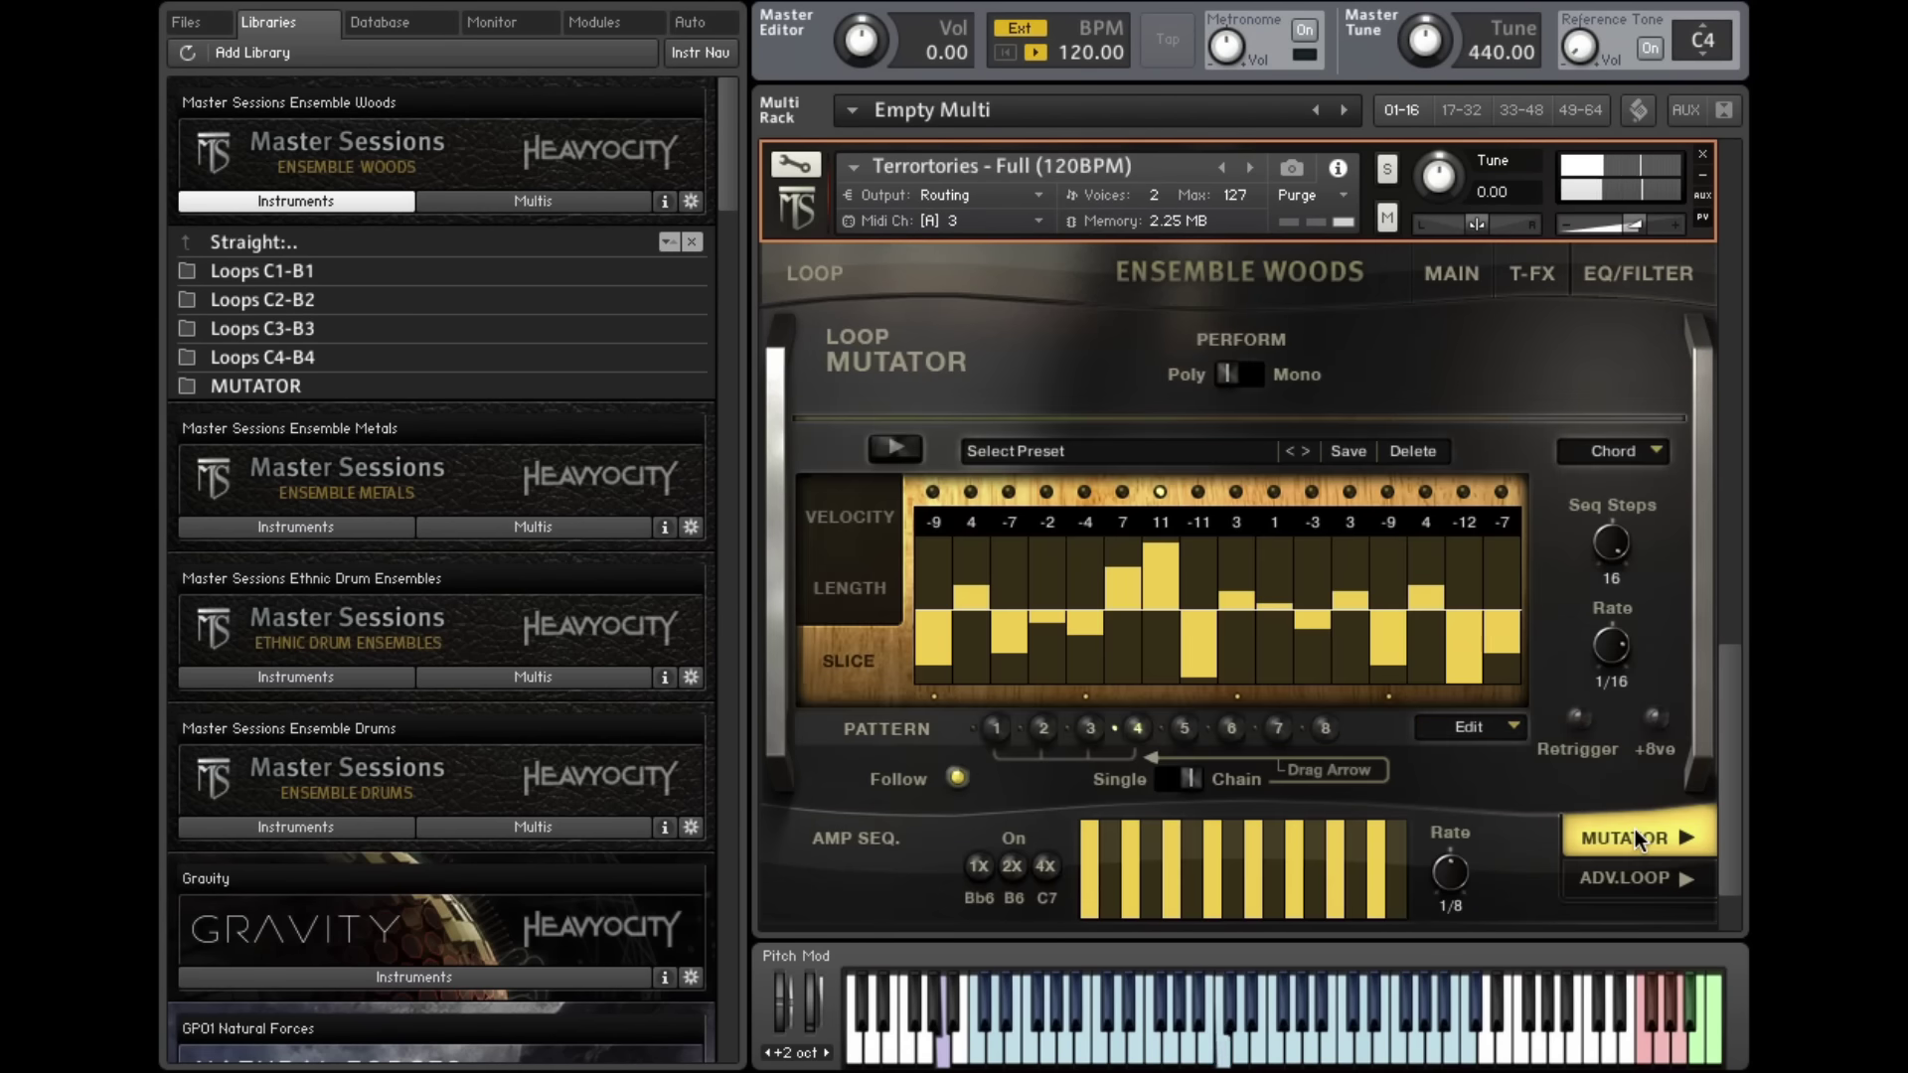
Step: Restart the Mutator to generate a new slice pattern, then return to the Terrortories MAIN page
click(896, 448)
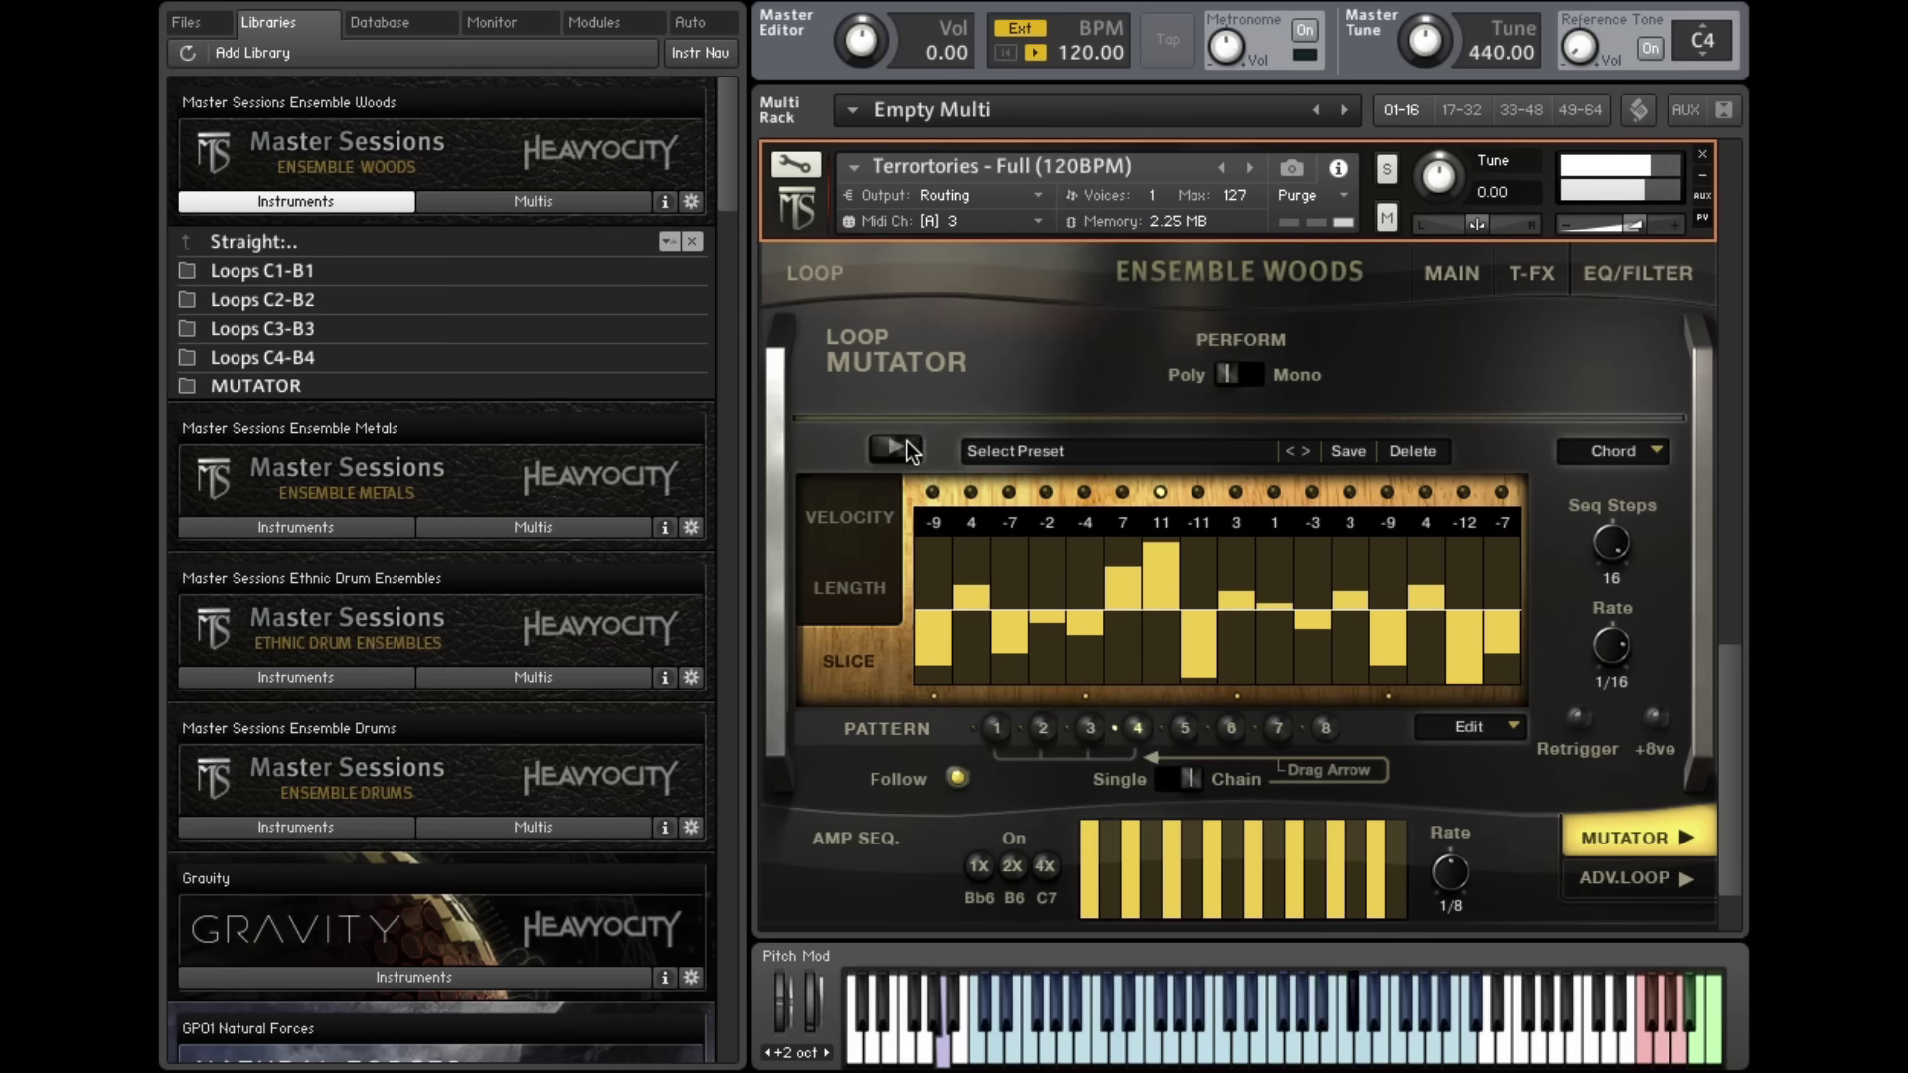
click(898, 445)
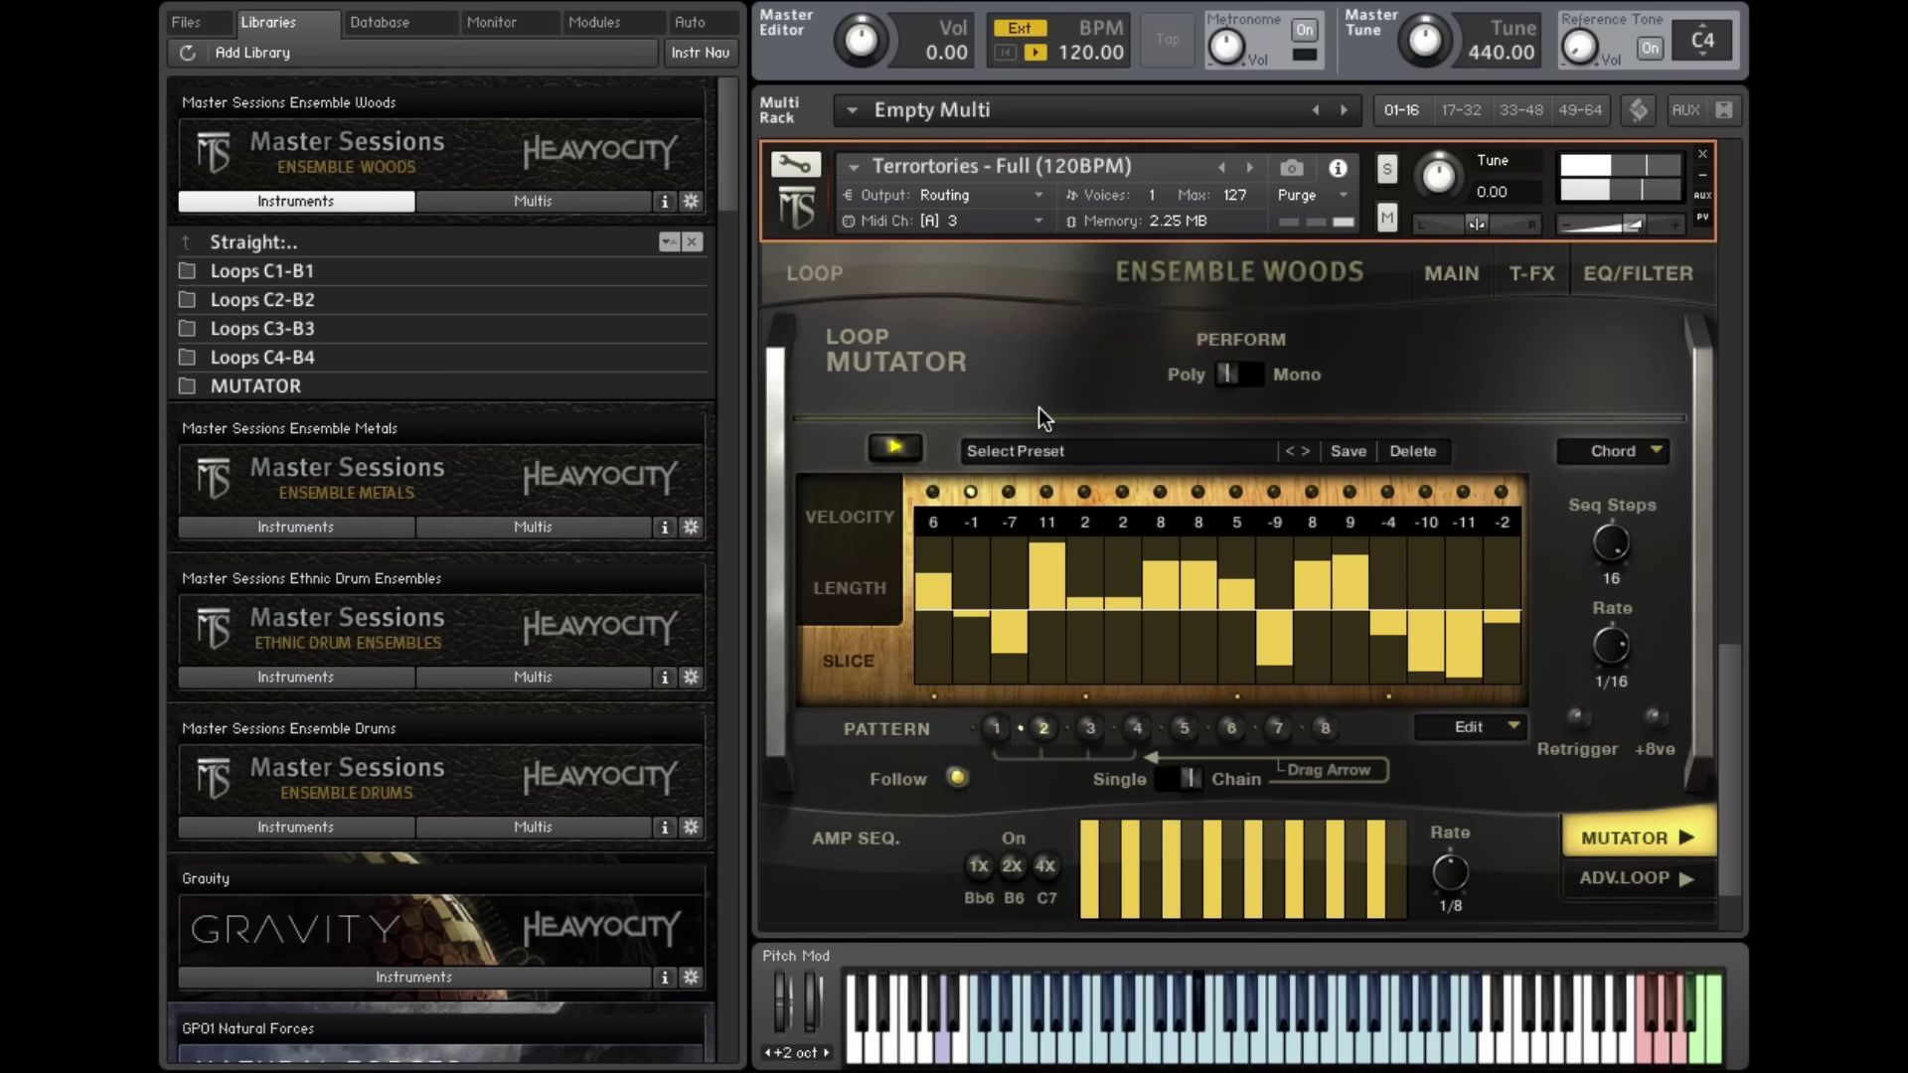
click(1436, 274)
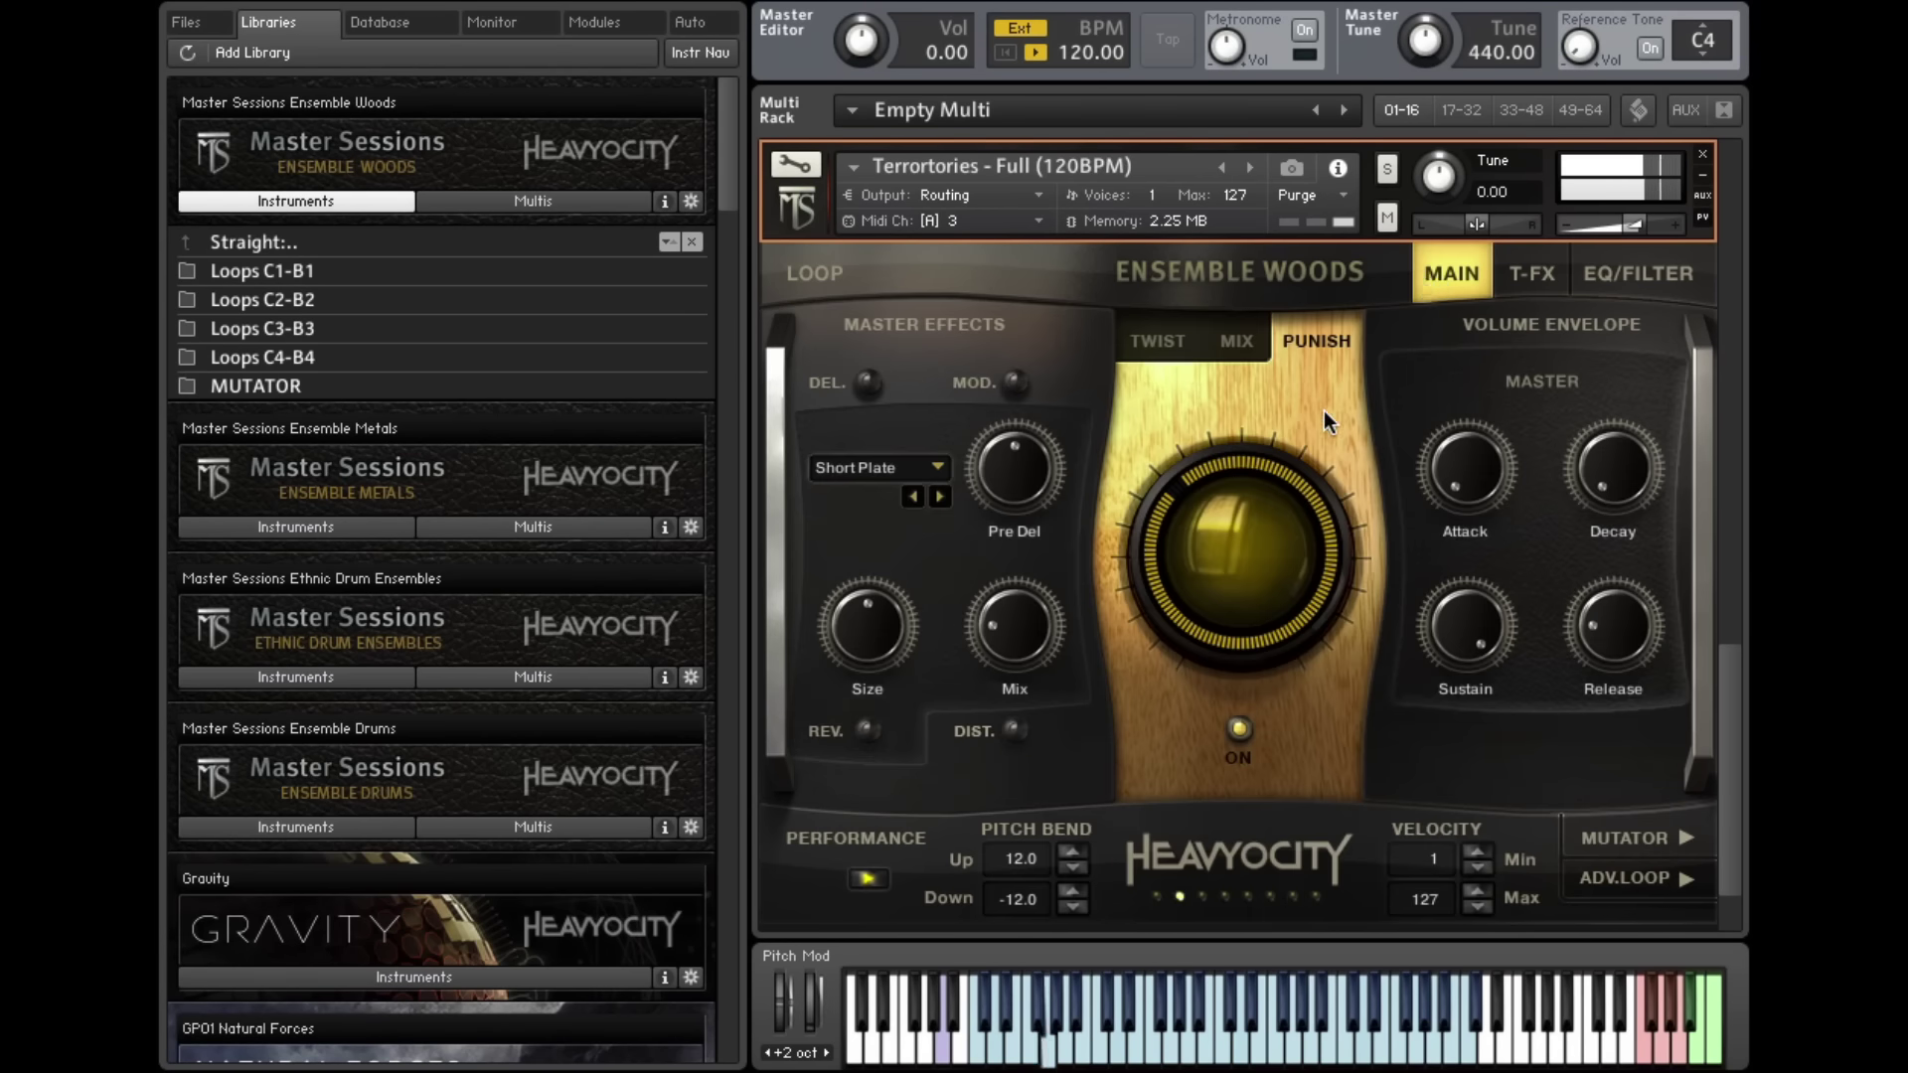
click(1169, 343)
click(974, 731)
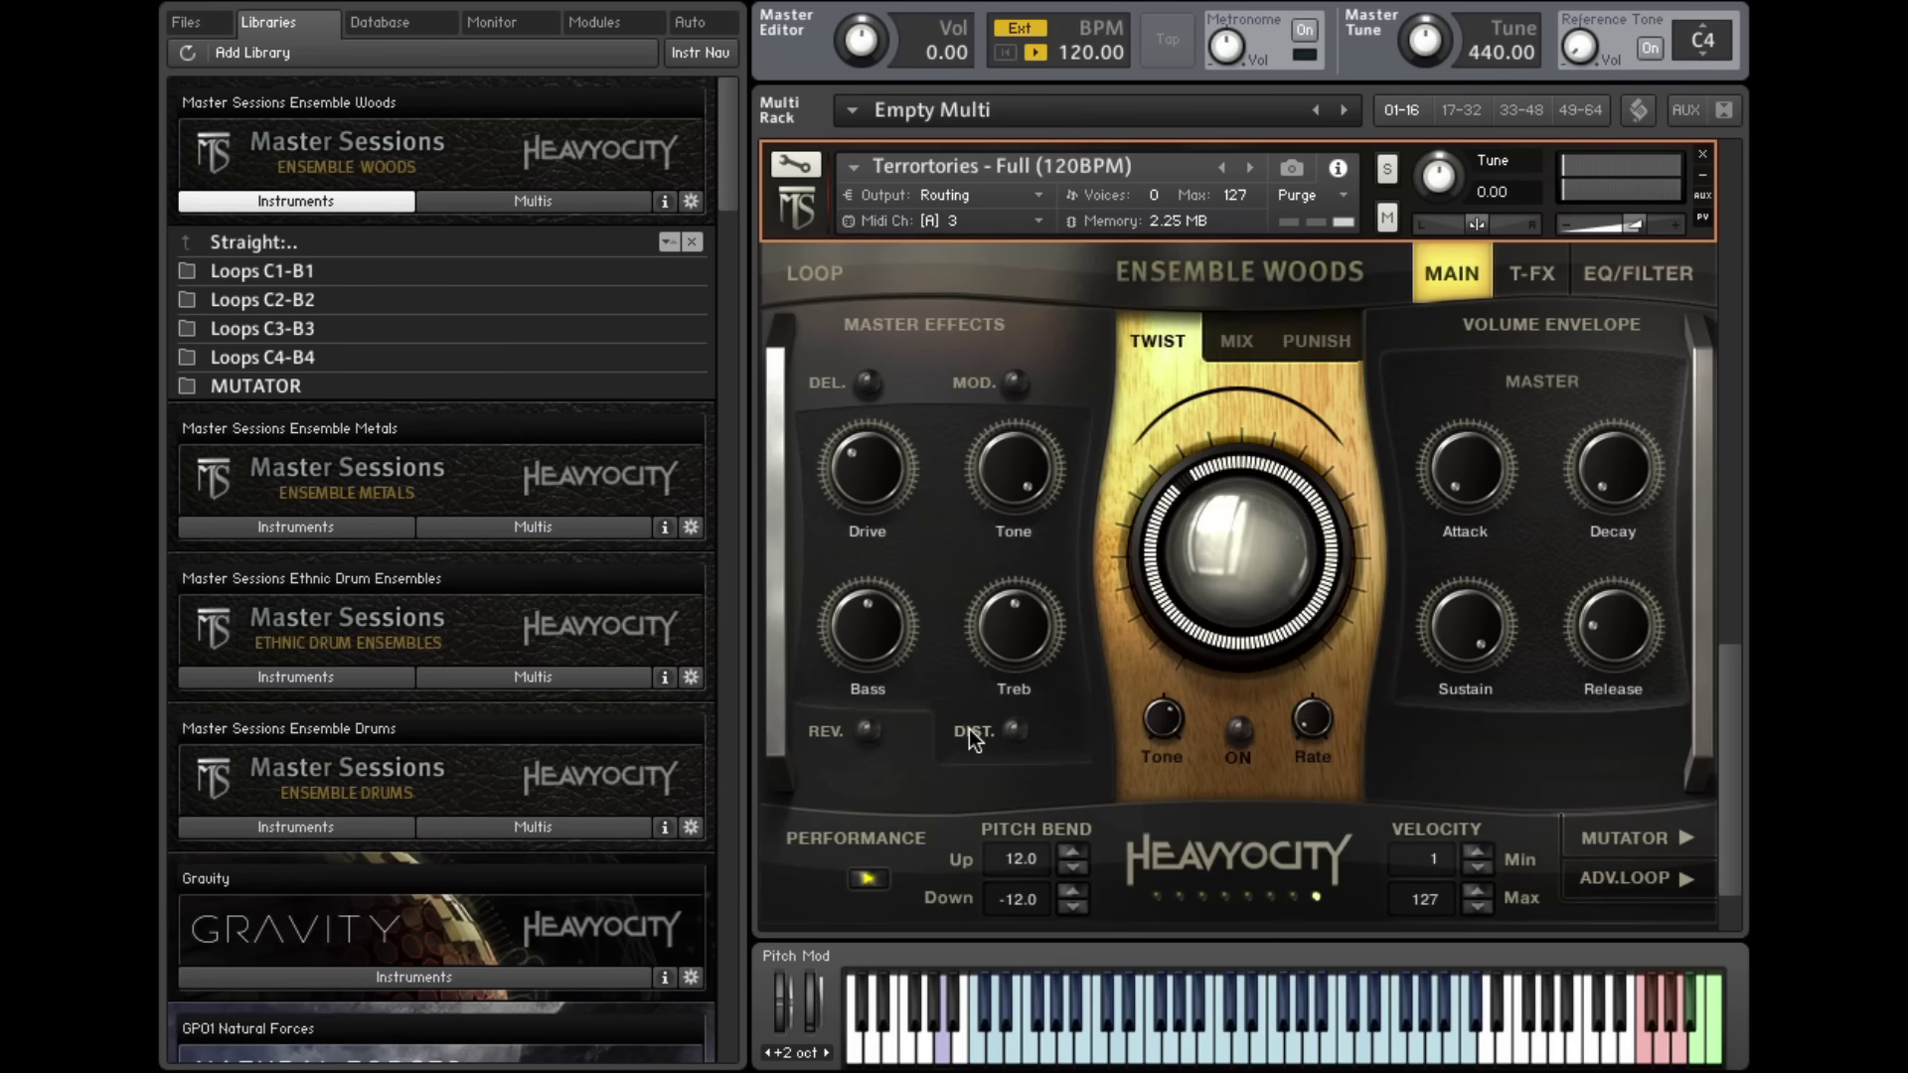
click(820, 735)
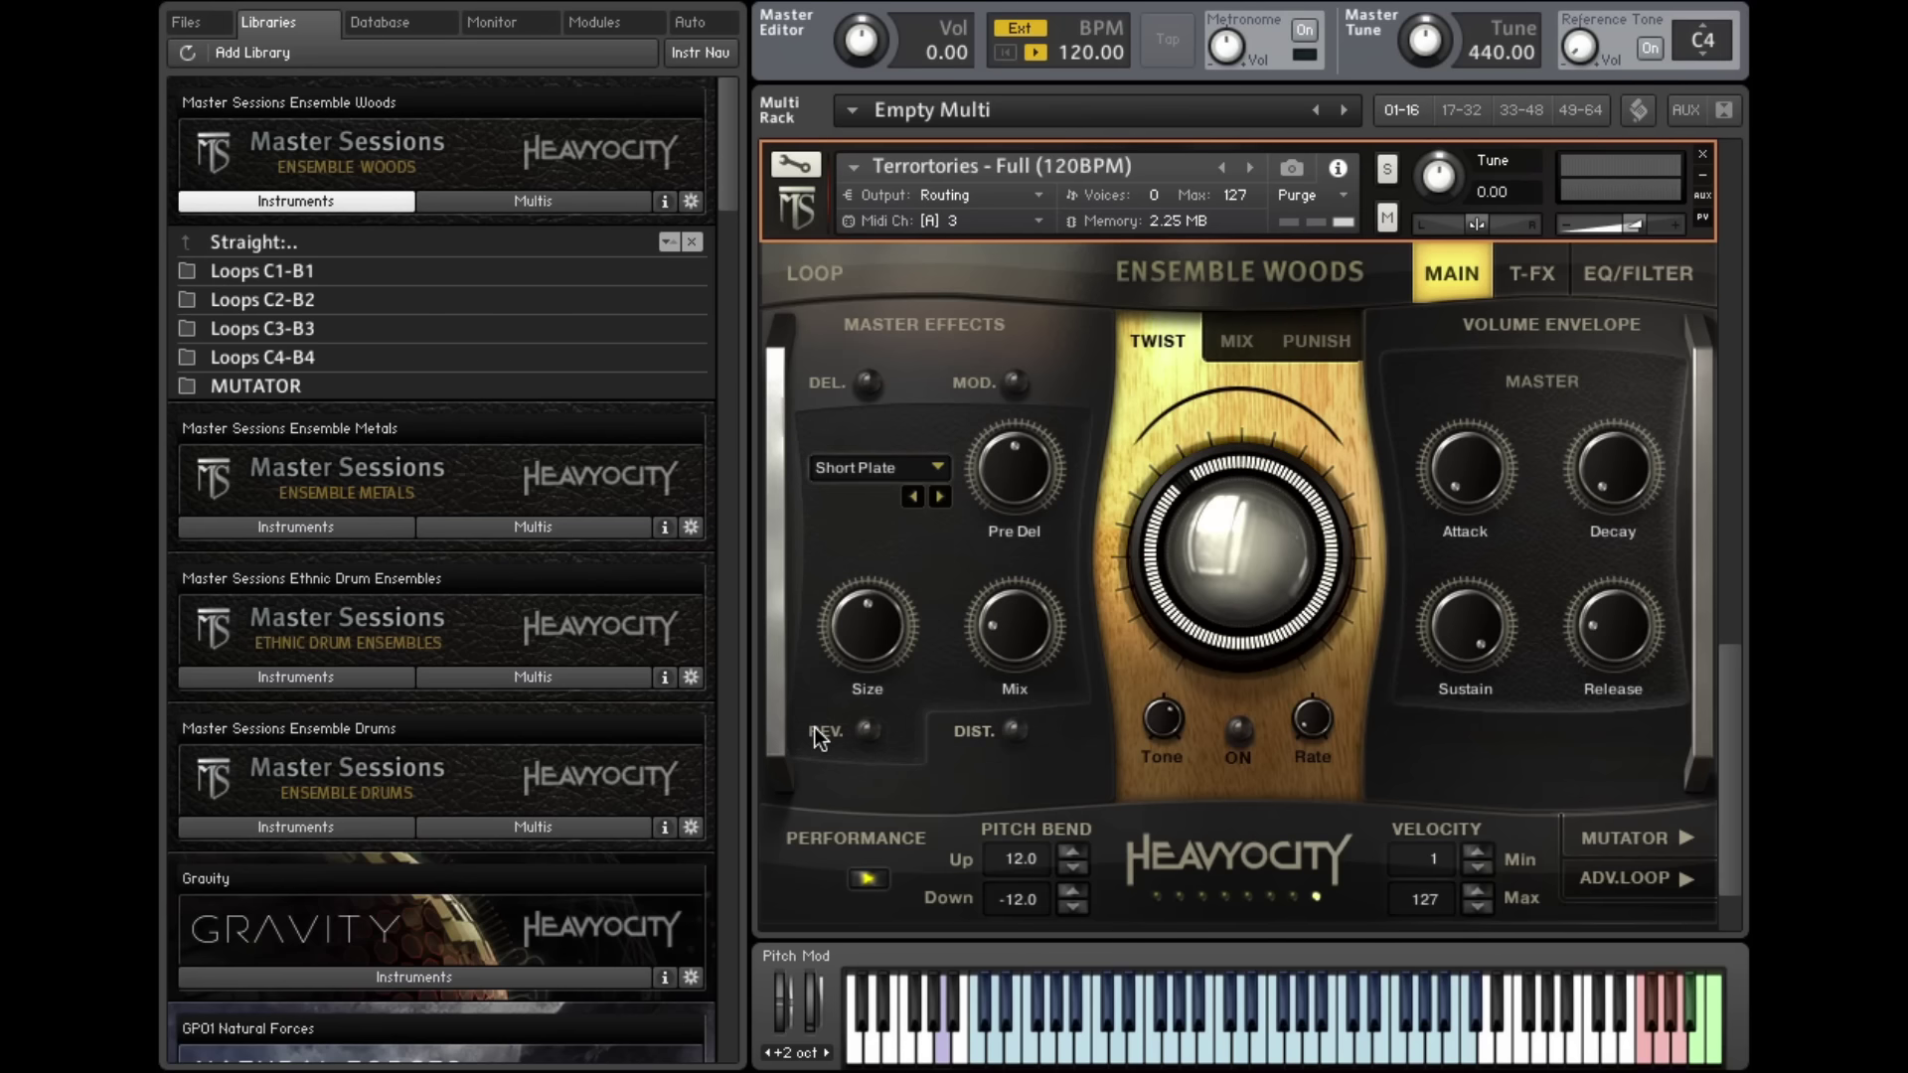
click(1635, 280)
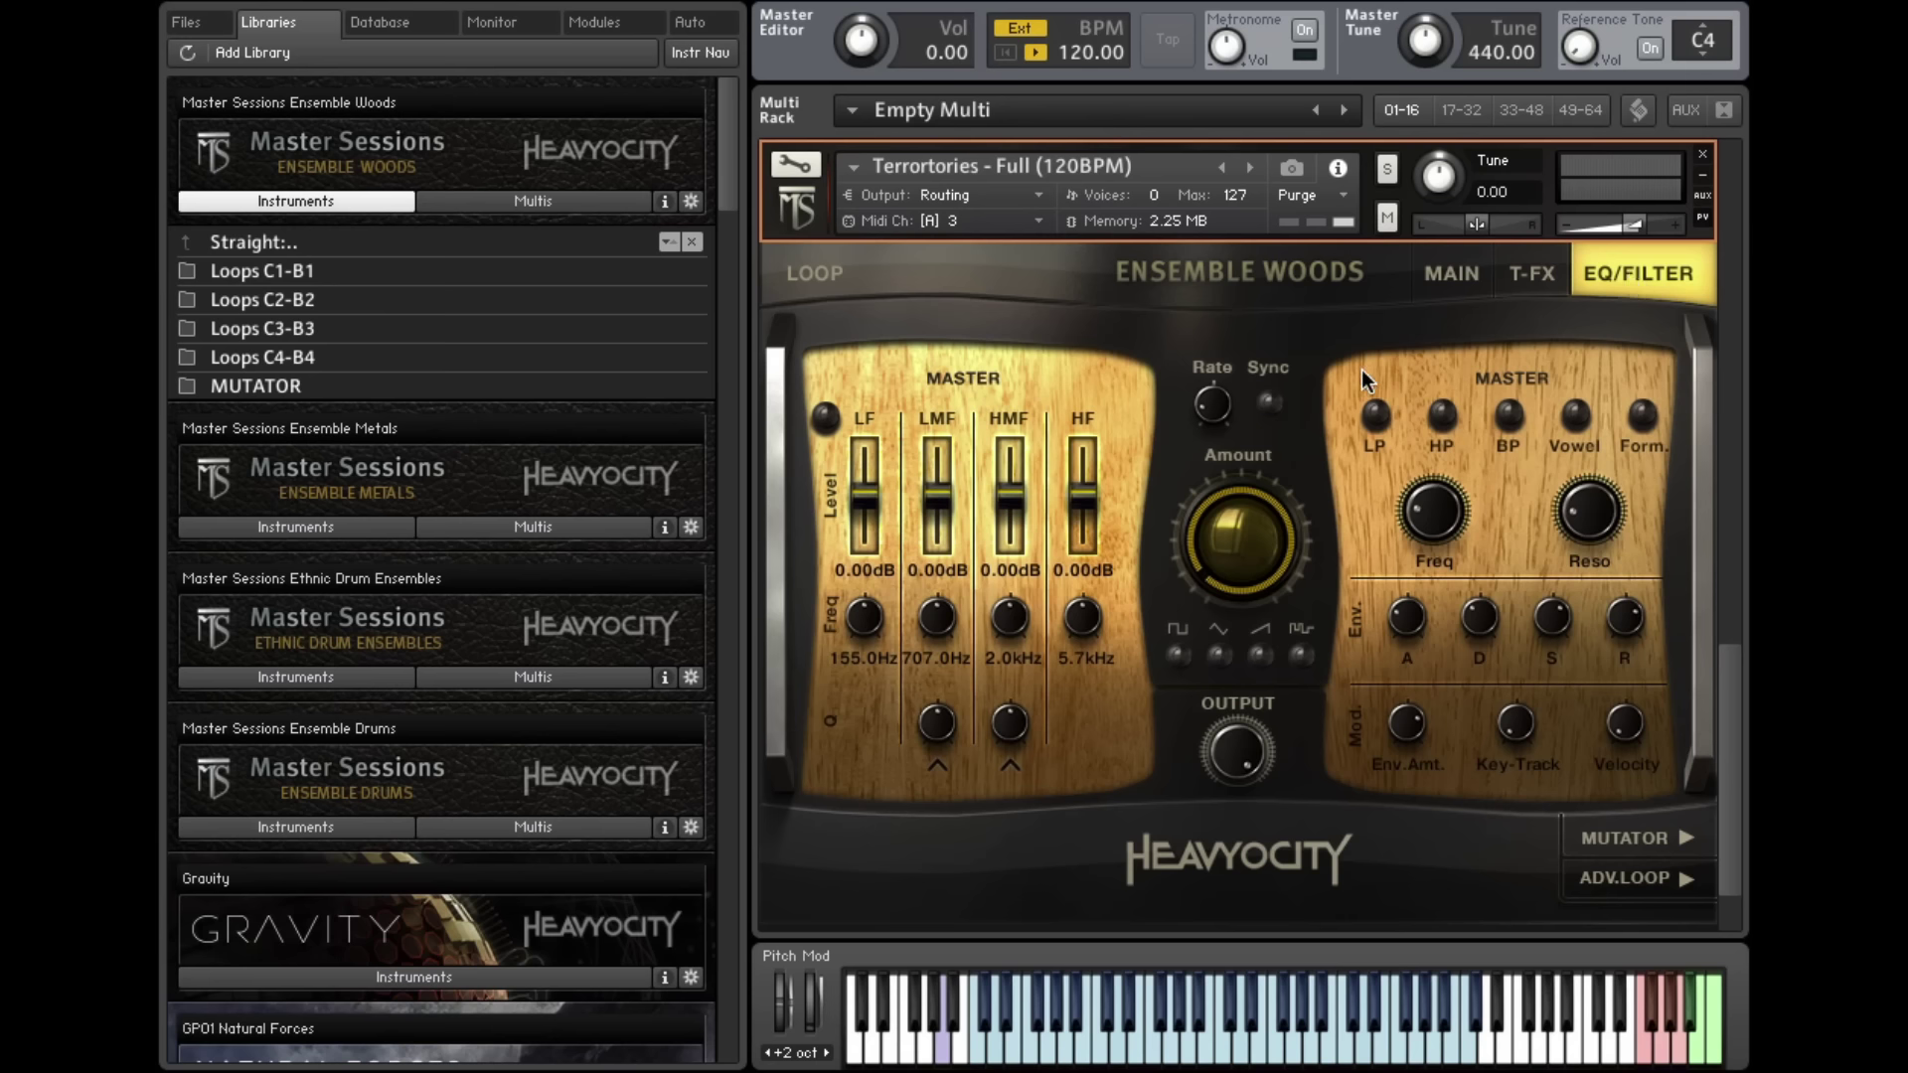
click(1536, 272)
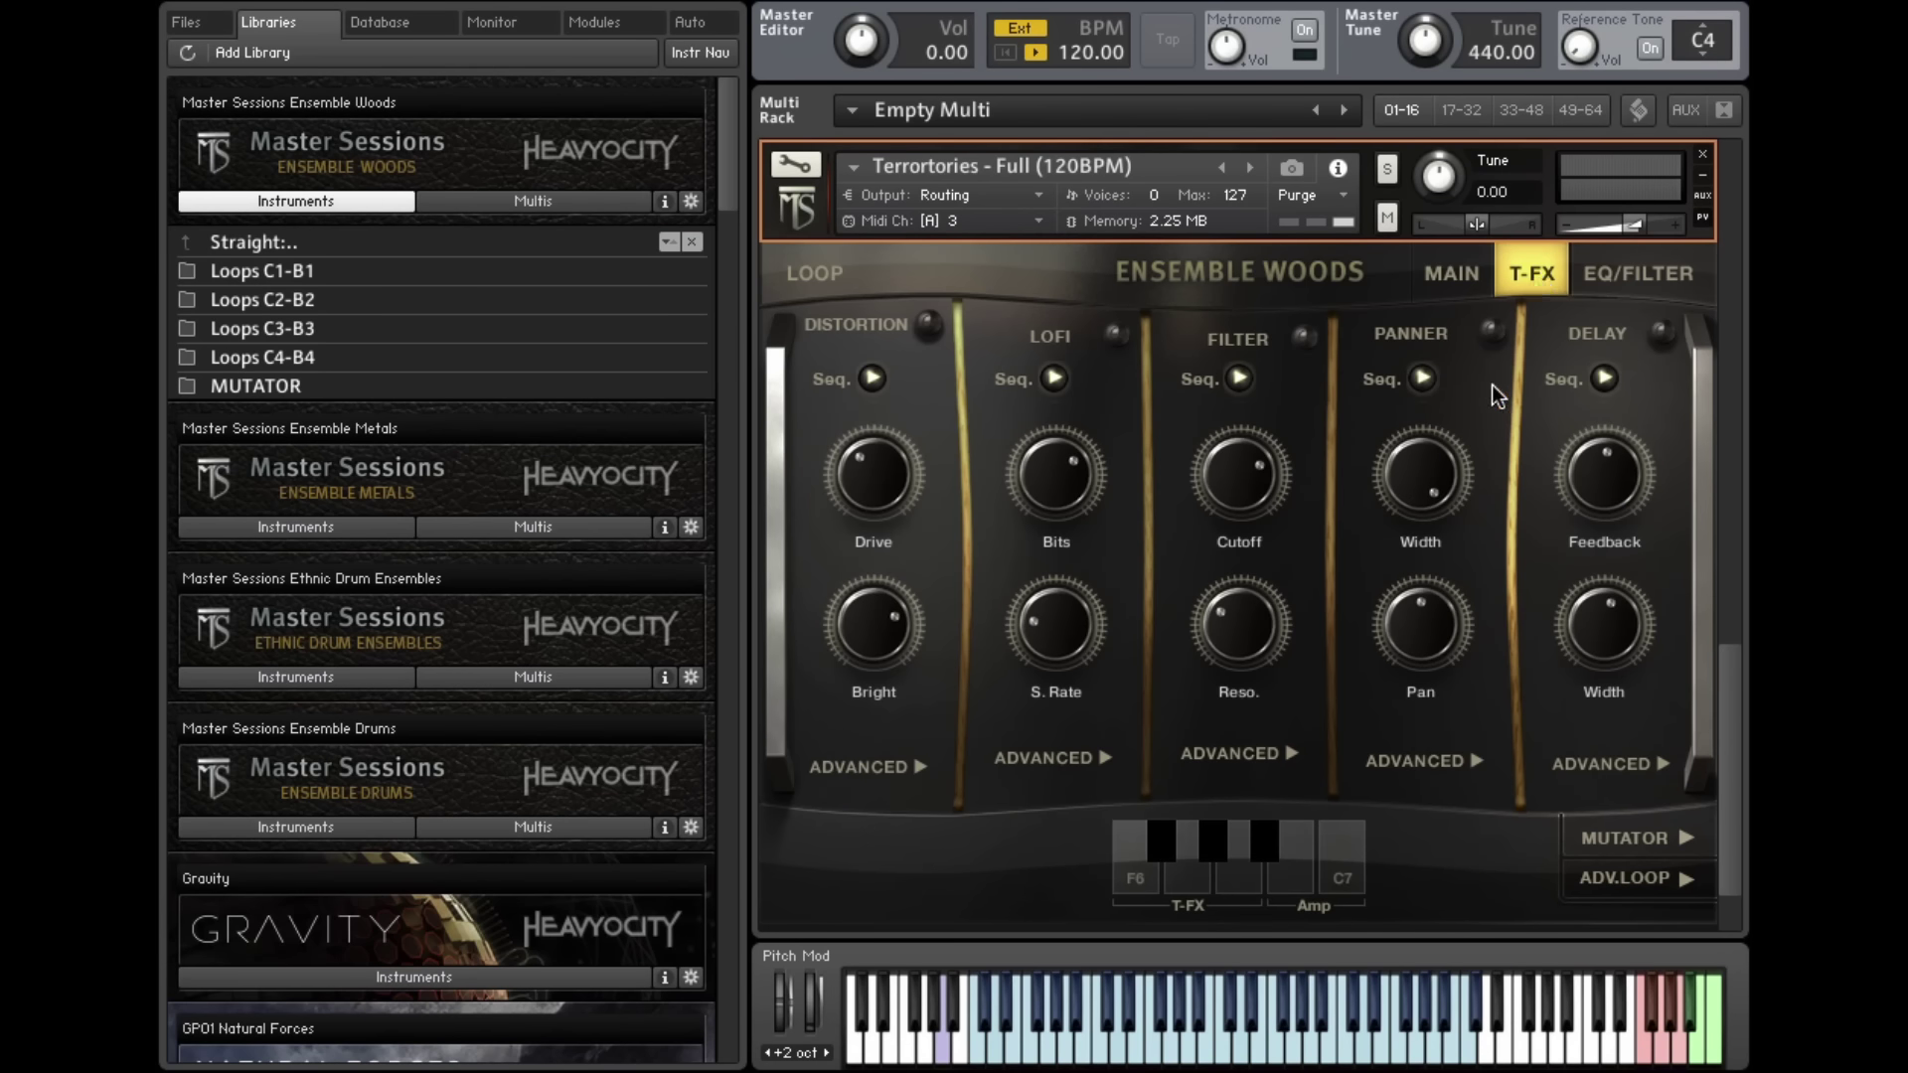
click(1441, 277)
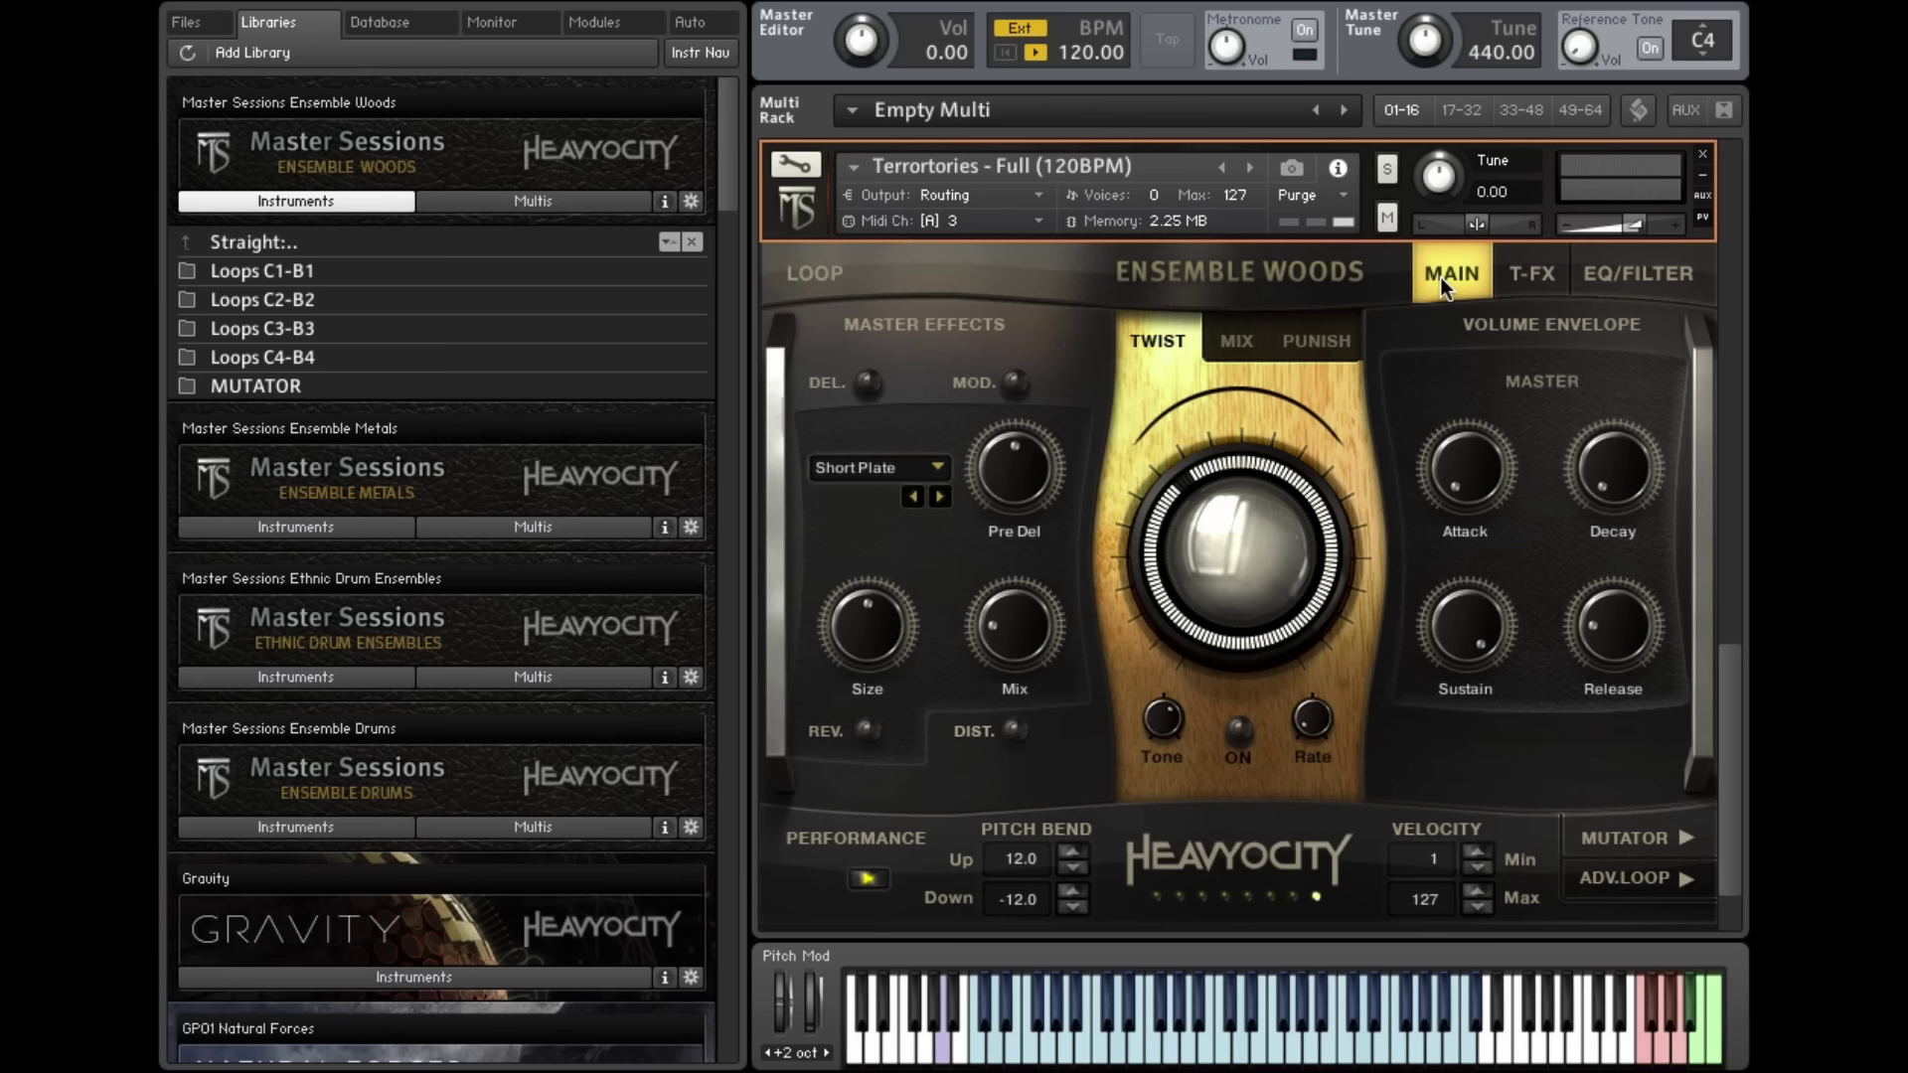
click(1331, 342)
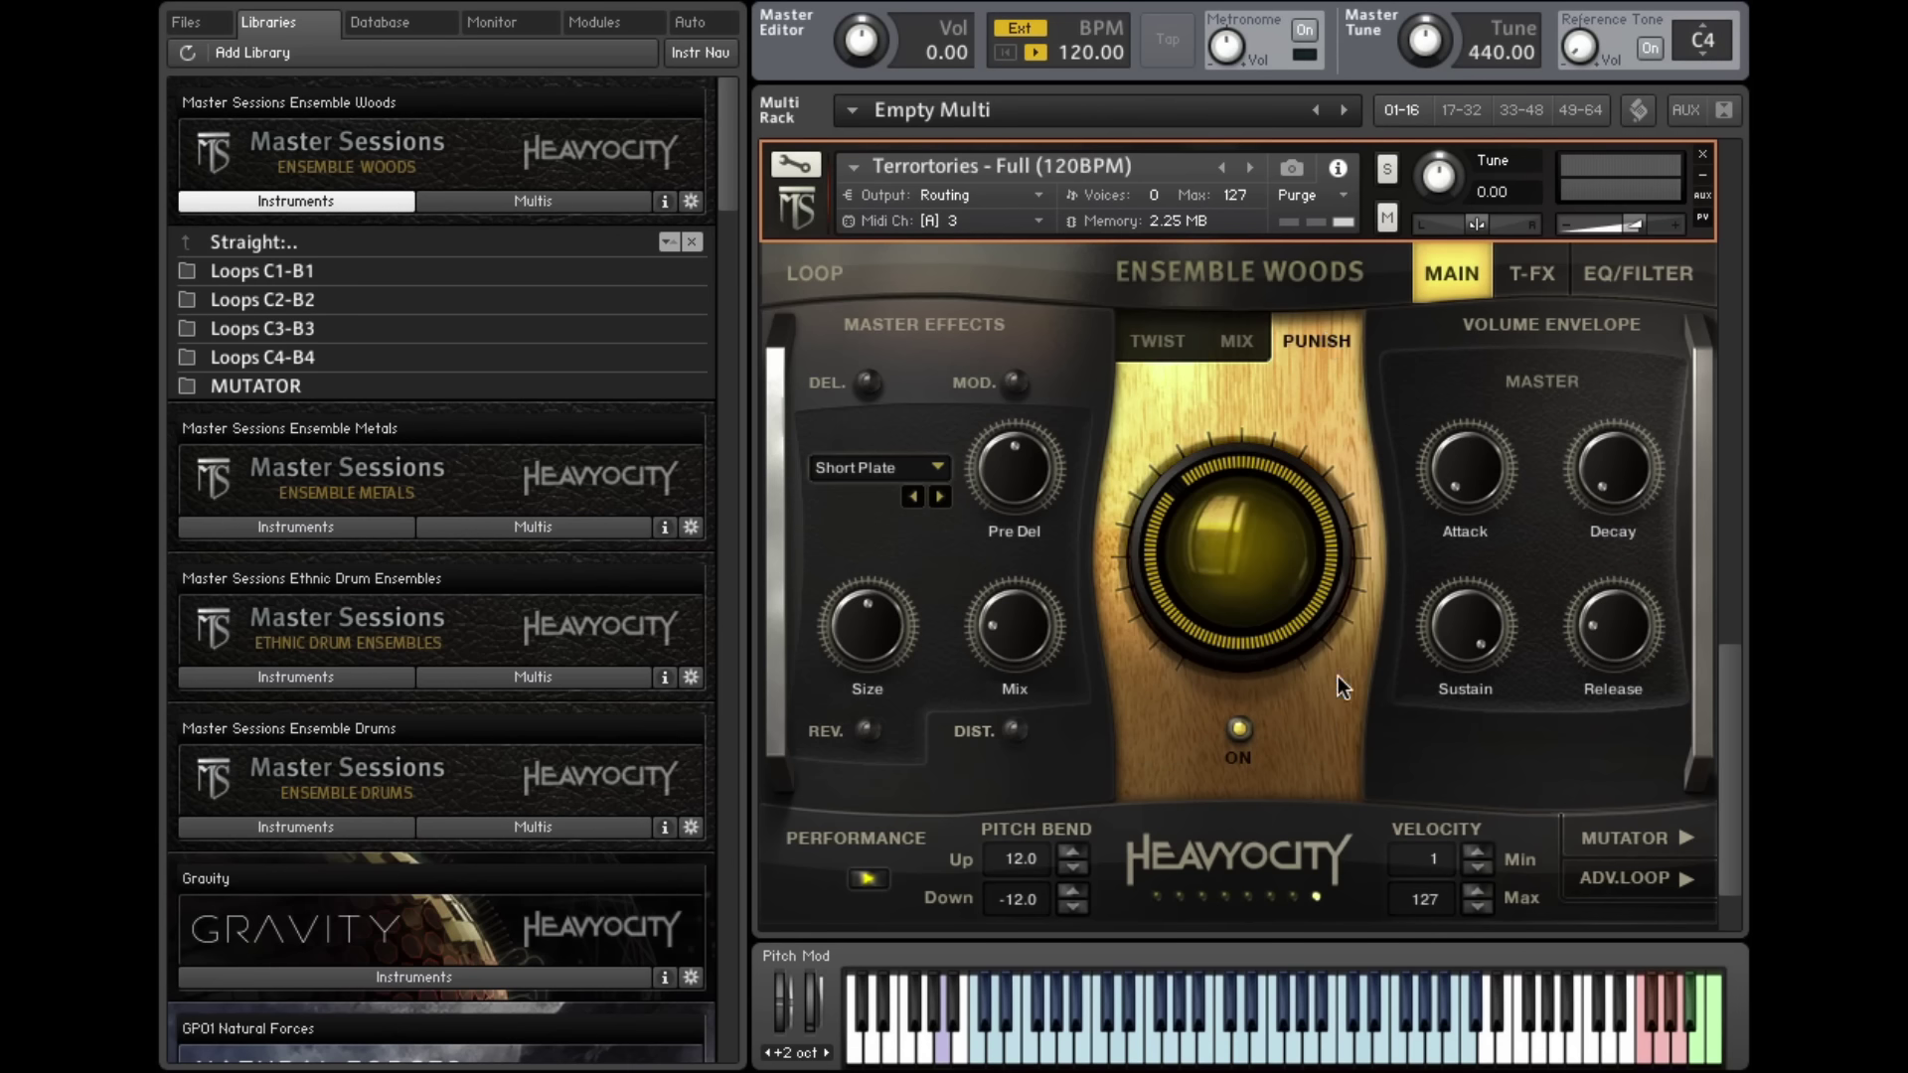